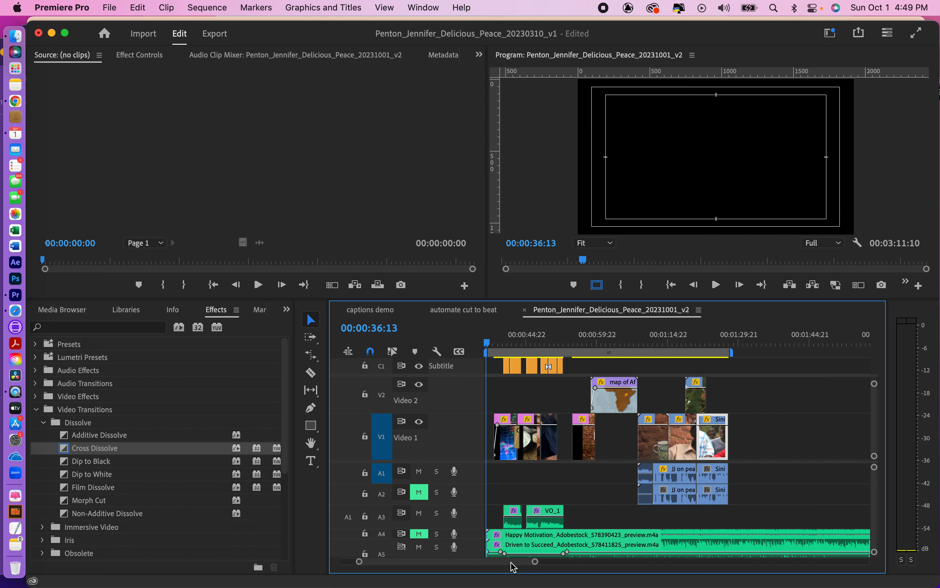
- Play the sequence to its last video clips, stop playback, and bring the opening clips back into the timeline
scroll(514, 567, up, 5)
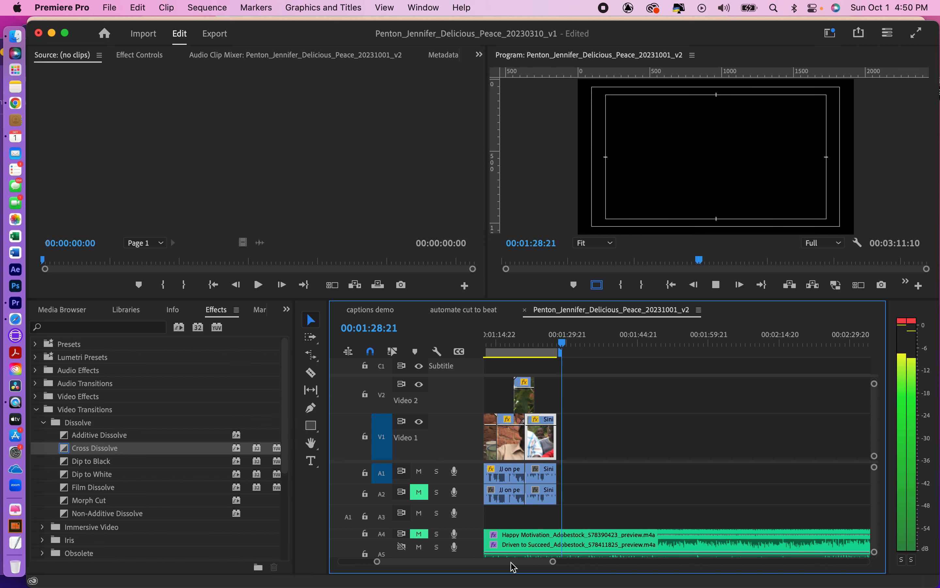
key(space)
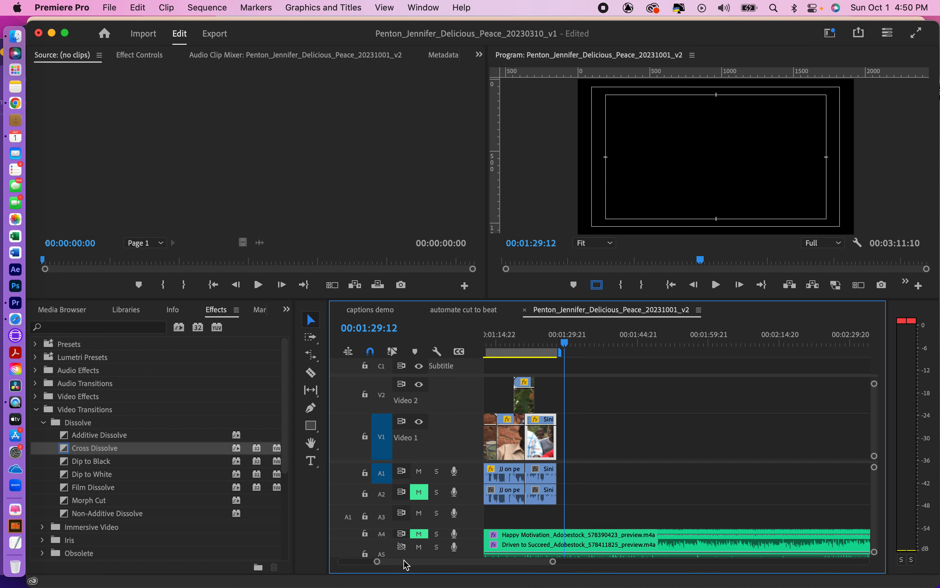
drag(404, 564, 384, 563)
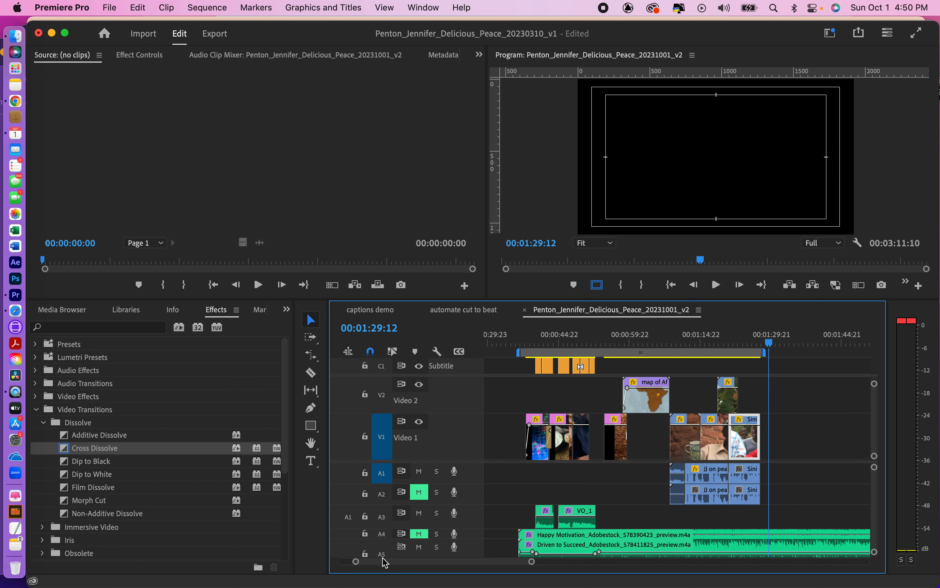
- Review the Video 1 and Video 2 clips from the stock market image to the Africa map, checking for gaps and existing transitions
click(527, 339)
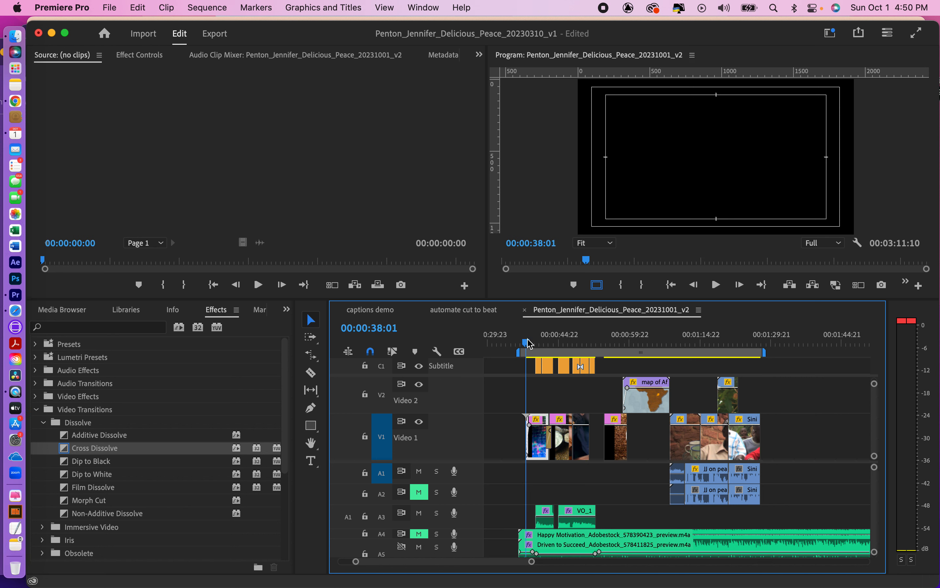
click(535, 343)
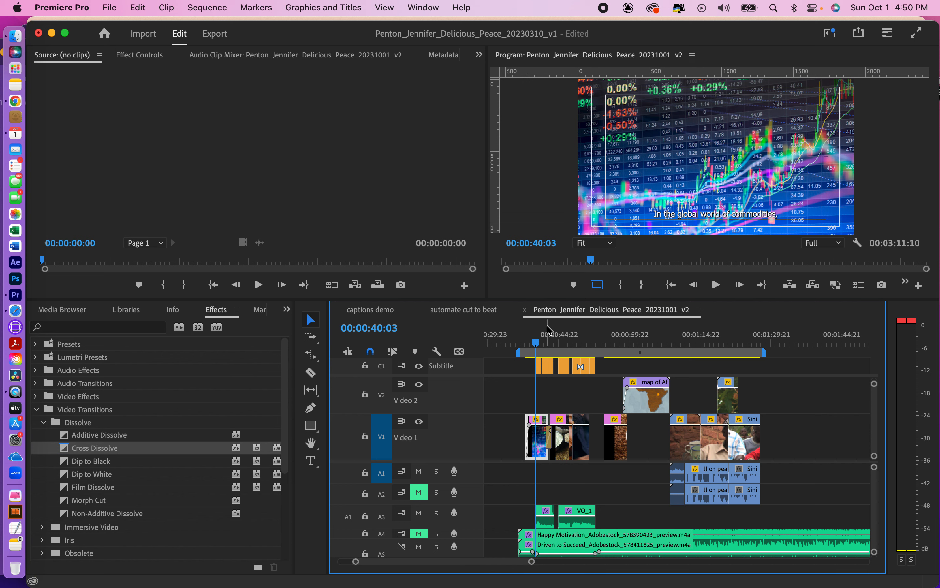
drag(535, 345, 555, 347)
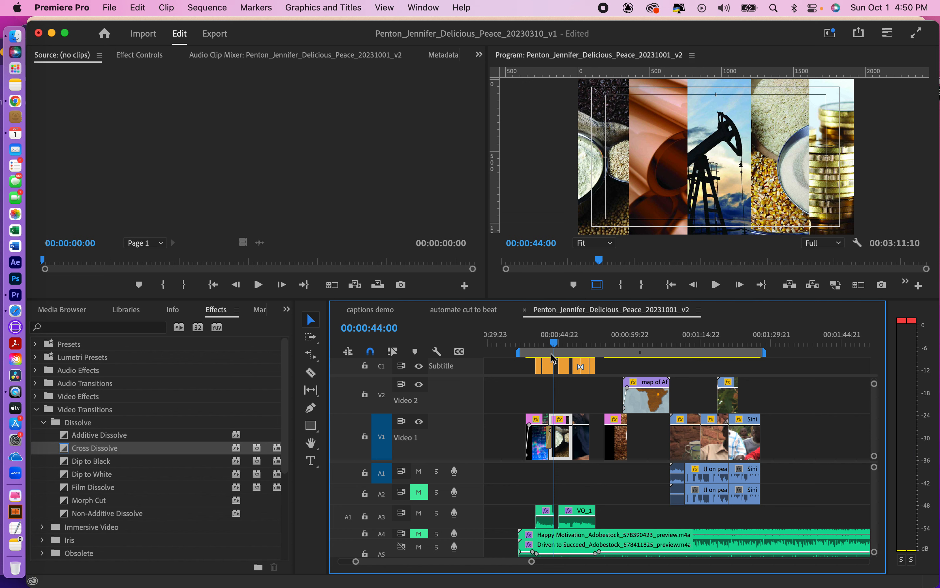
drag(532, 562, 509, 567)
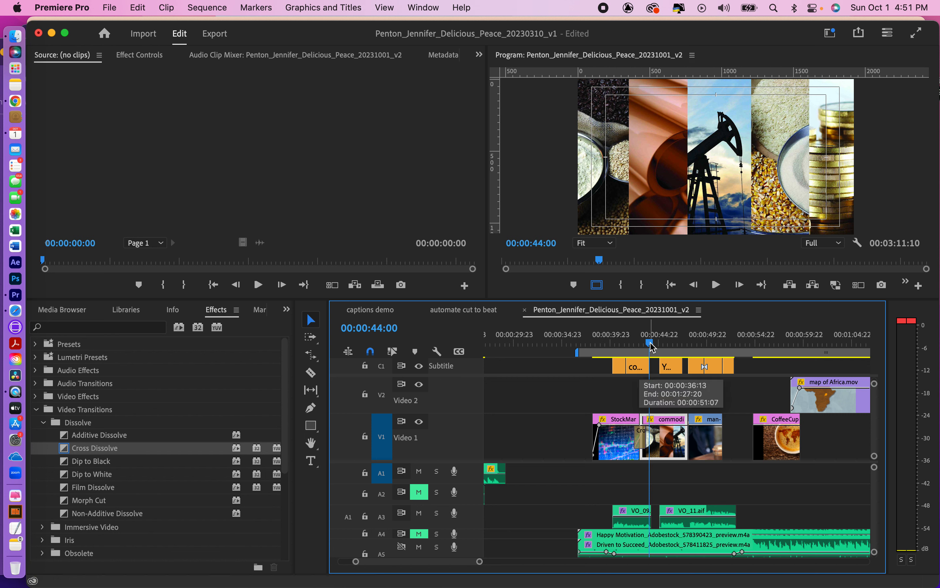
key(Down)
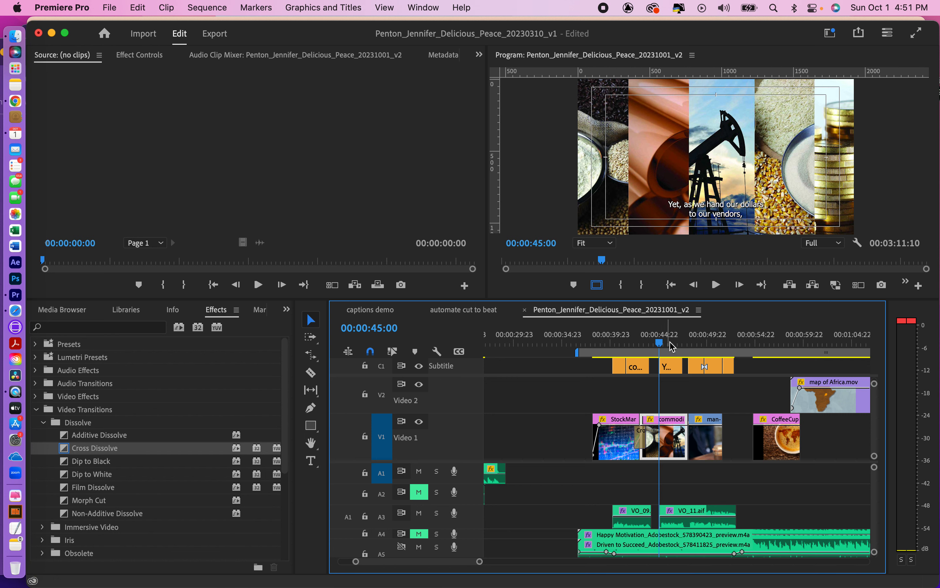
click(683, 344)
key(Down)
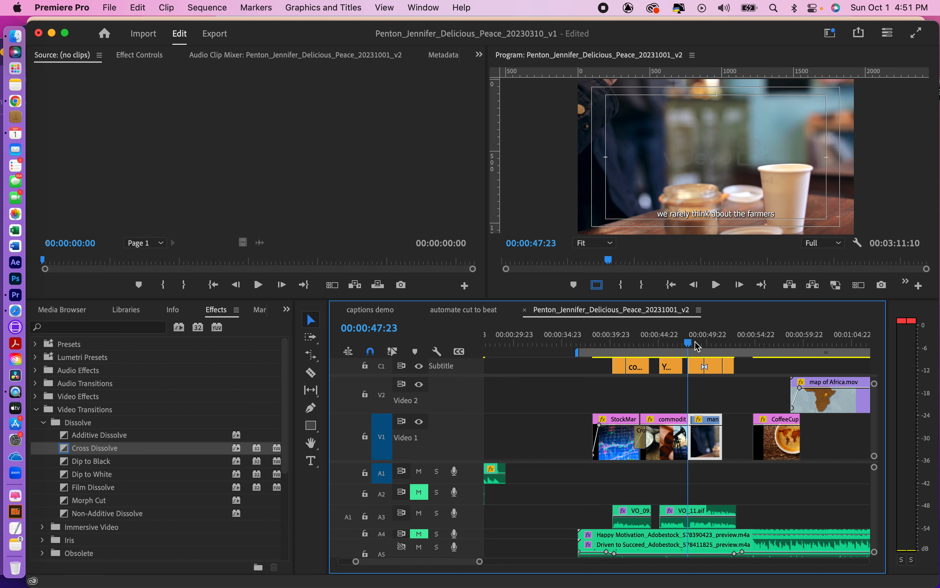
drag(701, 345, 737, 344)
click(773, 342)
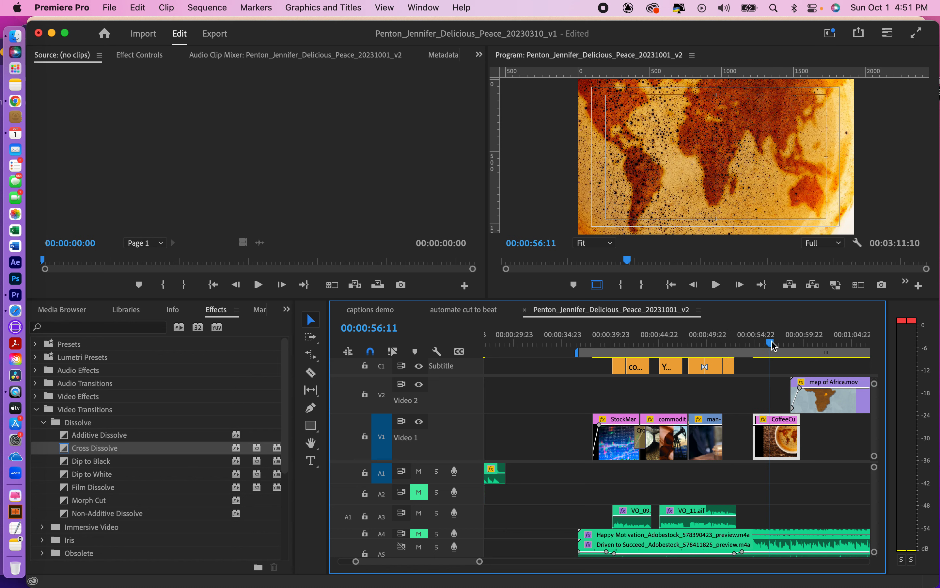
key(space)
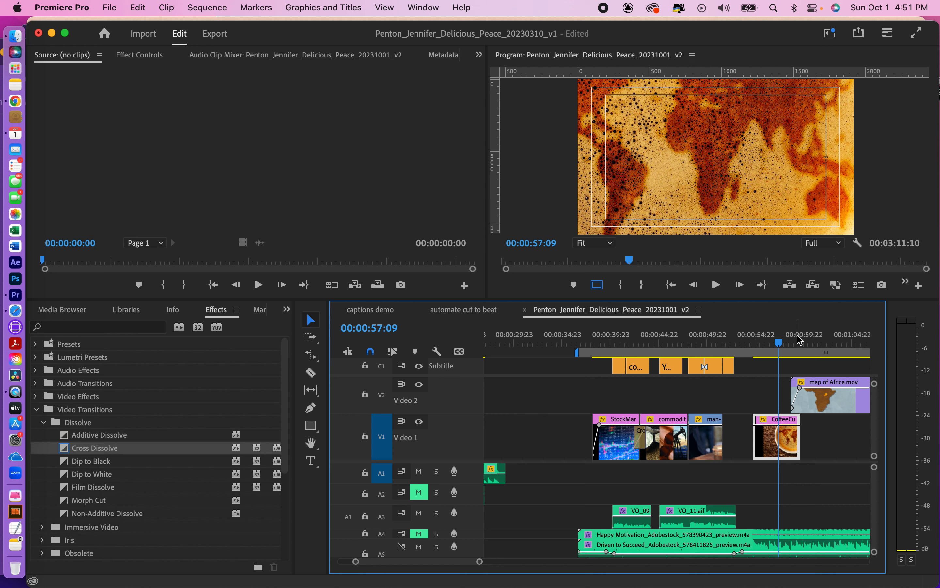
drag(783, 344, 819, 345)
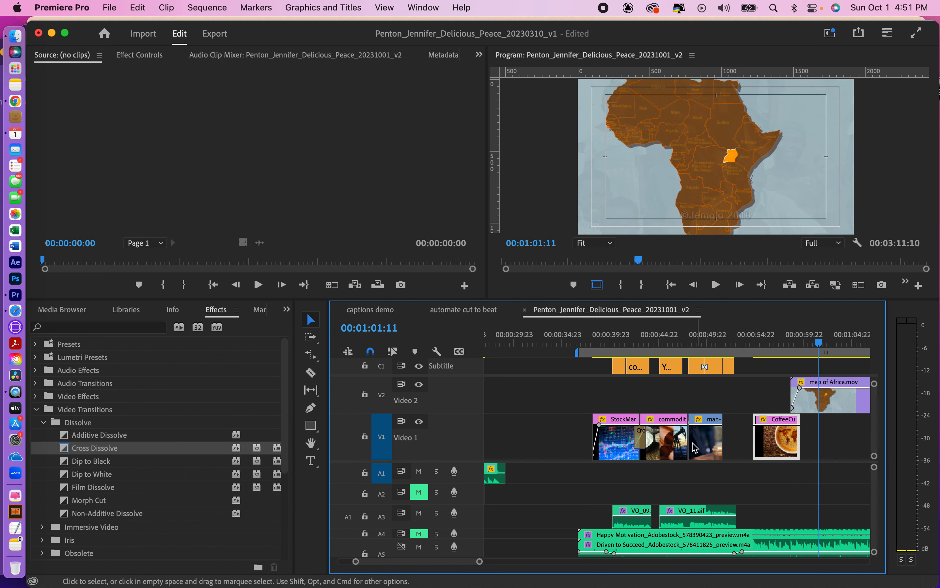
drag(478, 566, 496, 568)
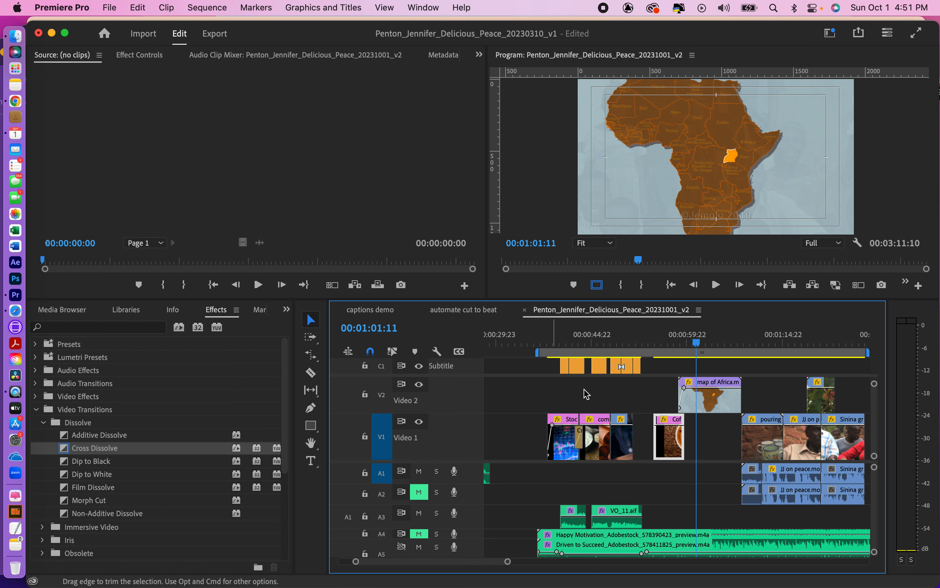
- Rate-stretch the man-drinking-coffee clip on Video 1 so it fills the gap up to CoffeeCupGlobal.jpg
click(602, 343)
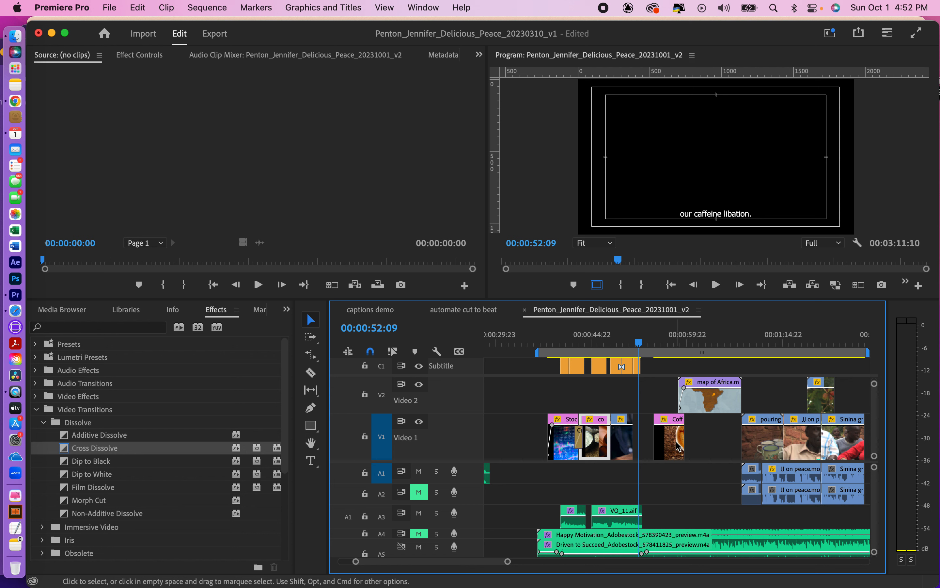
click(624, 447)
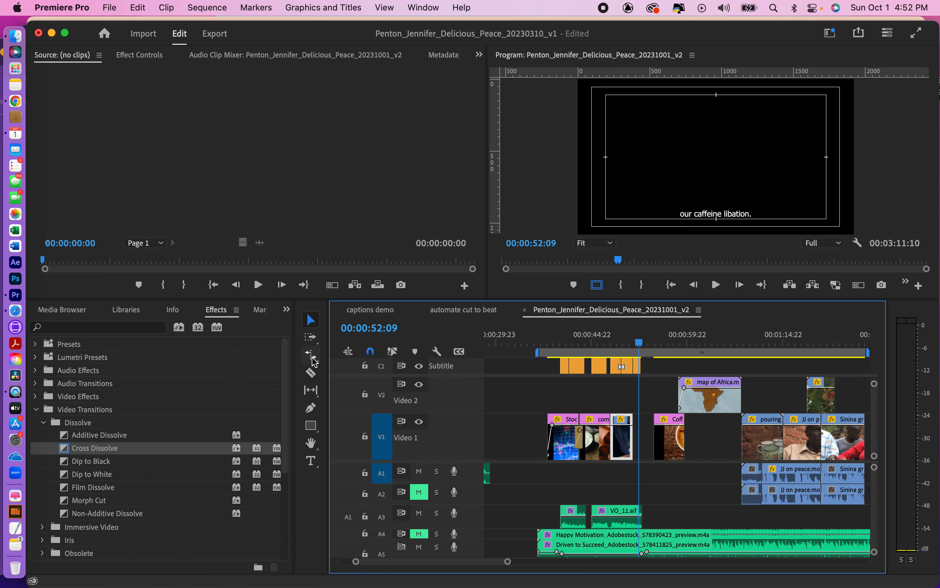
drag(311, 356, 335, 382)
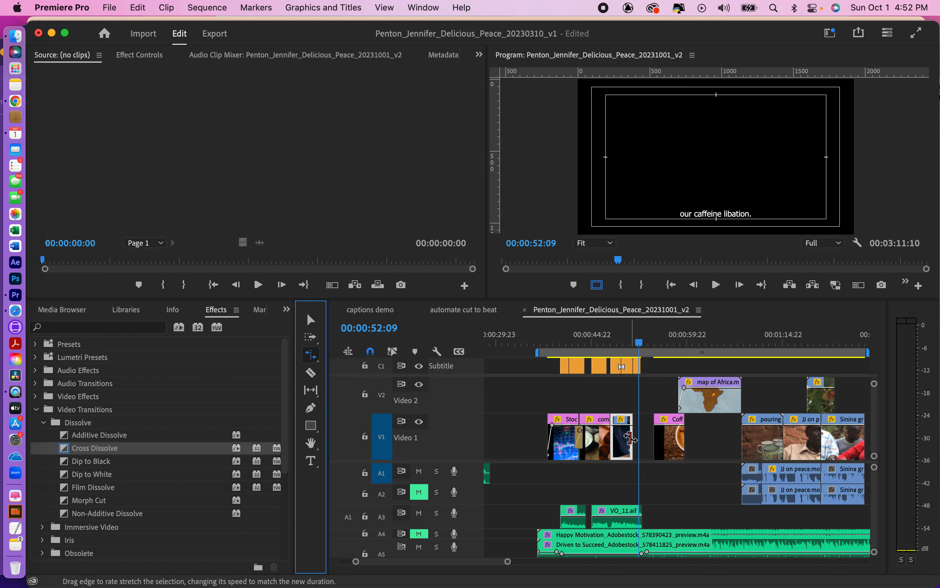
drag(630, 438, 654, 440)
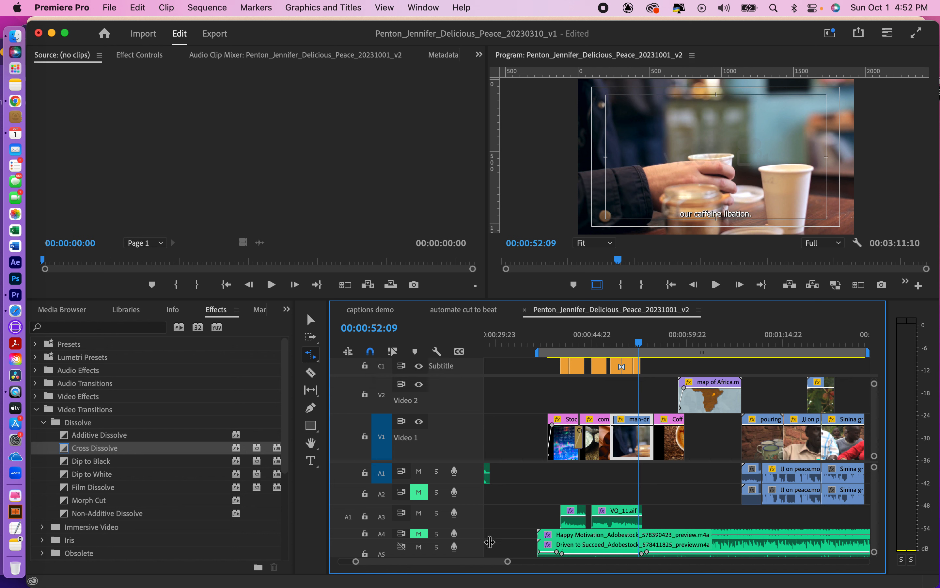
drag(356, 563, 392, 567)
drag(732, 424, 727, 430)
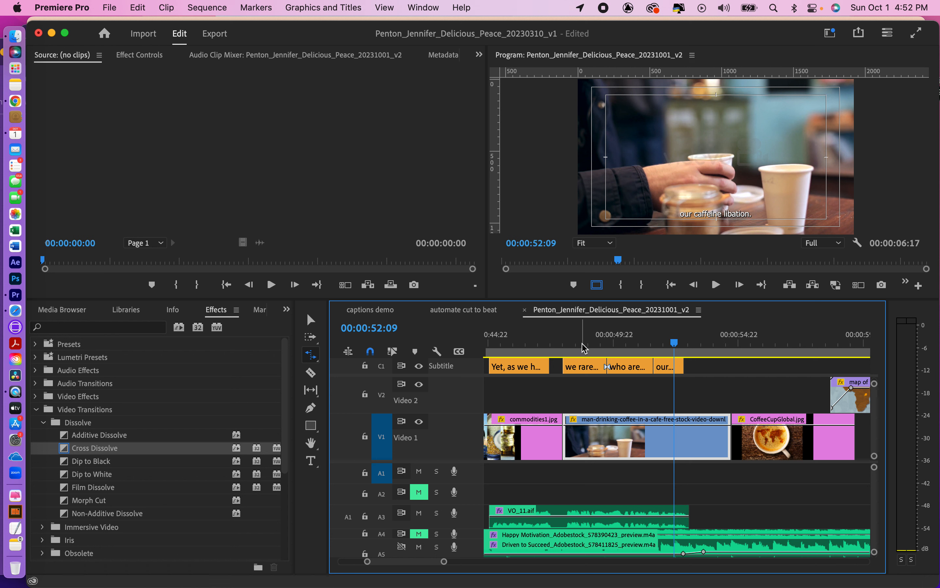
- Park the playhead near the end of commodities1.jpg and set the Program monitor's playback resolution to 1/2
click(569, 343)
drag(568, 343, 549, 343)
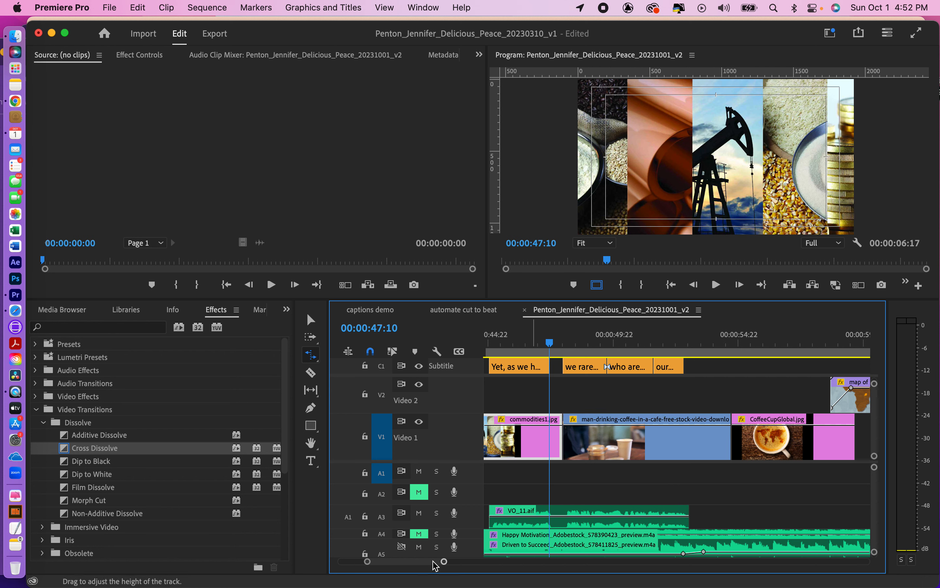
drag(423, 566, 417, 566)
drag(419, 564, 419, 563)
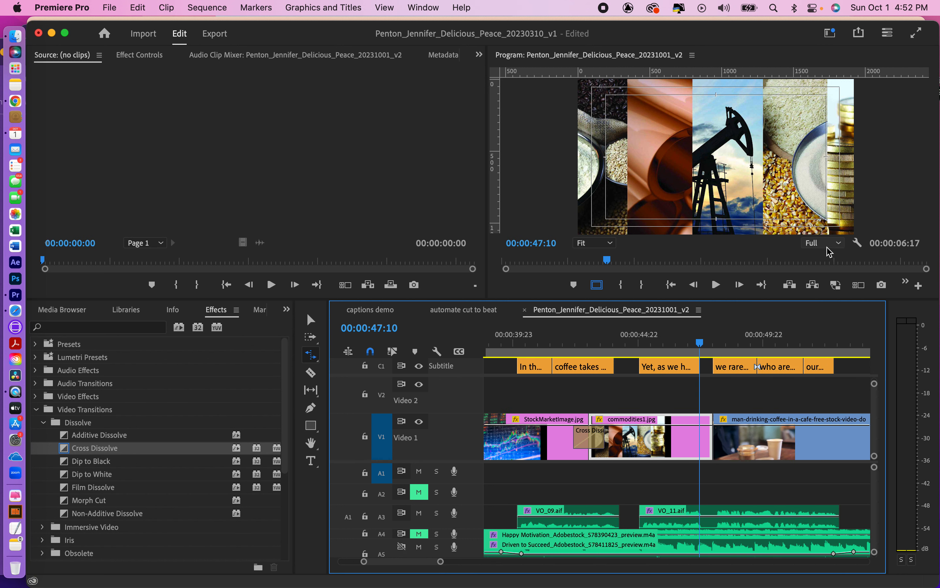
click(839, 245)
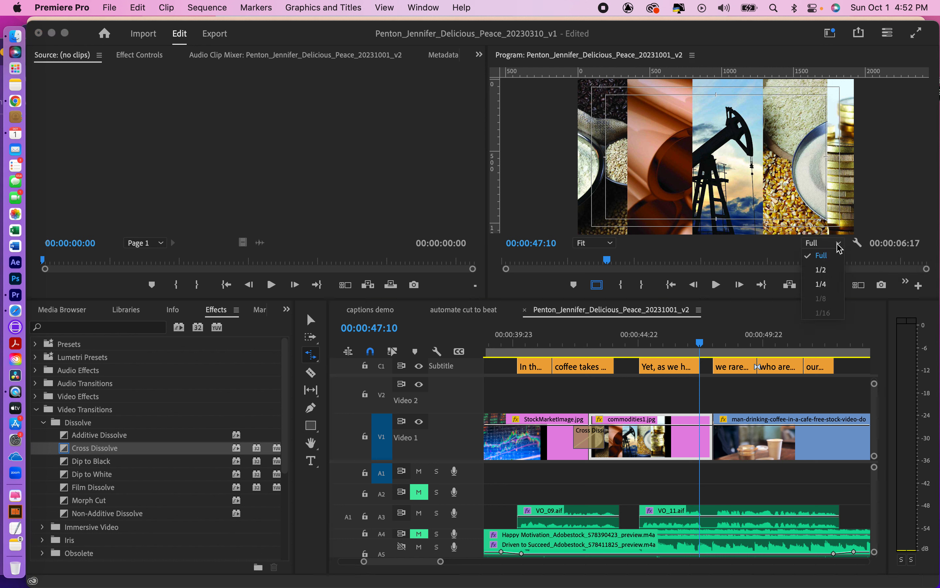
click(821, 269)
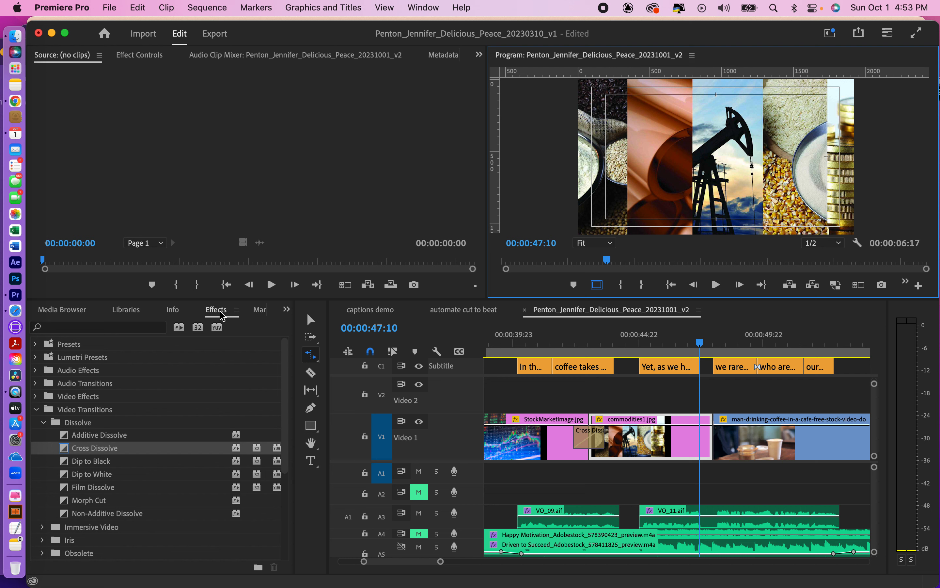
- Apply a Cross Dissolve at the cut between commodities1.jpg and the man-drinking-coffee clip
click(286, 310)
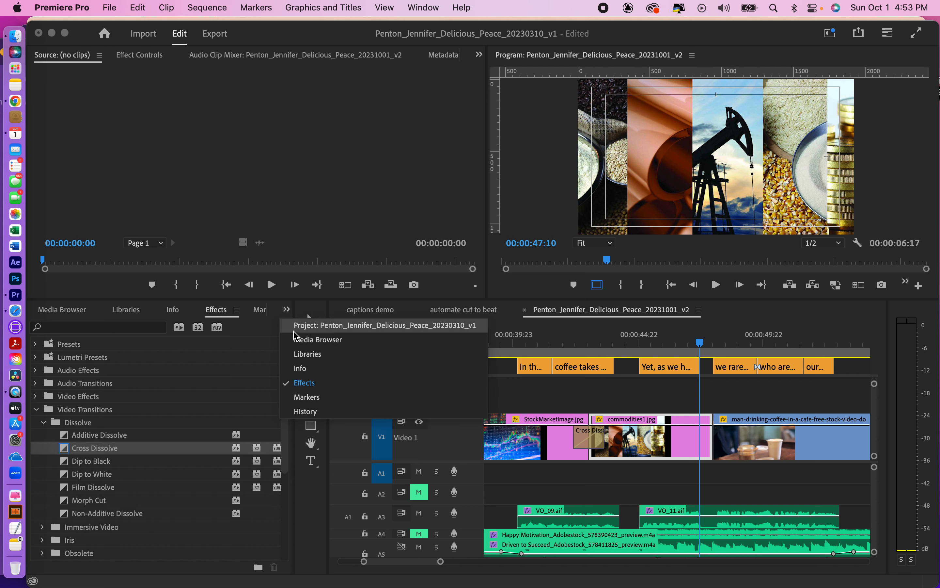
click(300, 325)
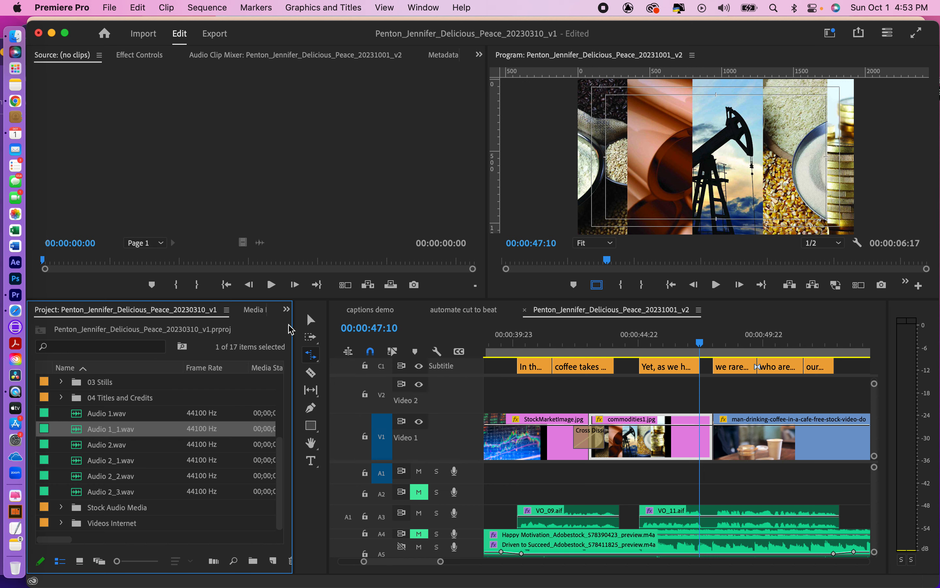
click(286, 310)
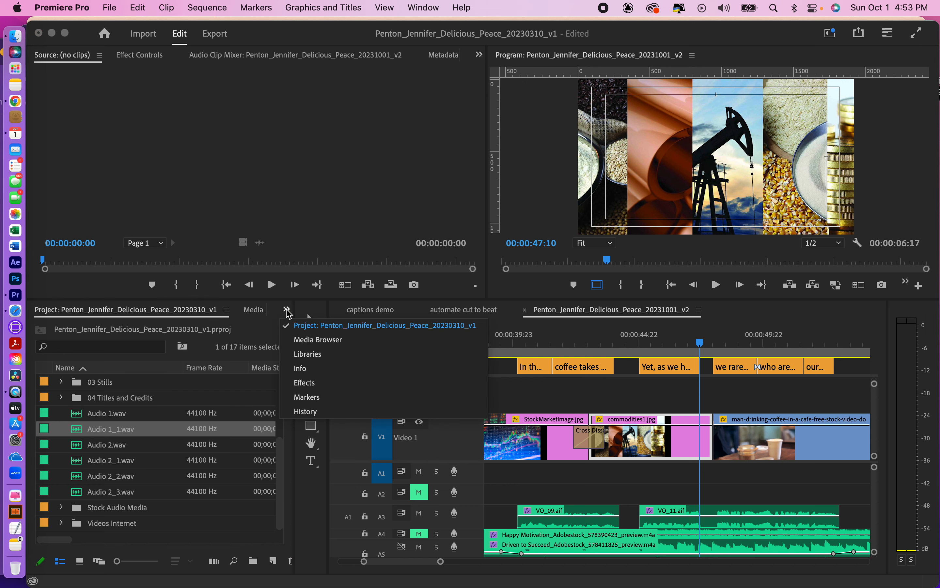
click(304, 381)
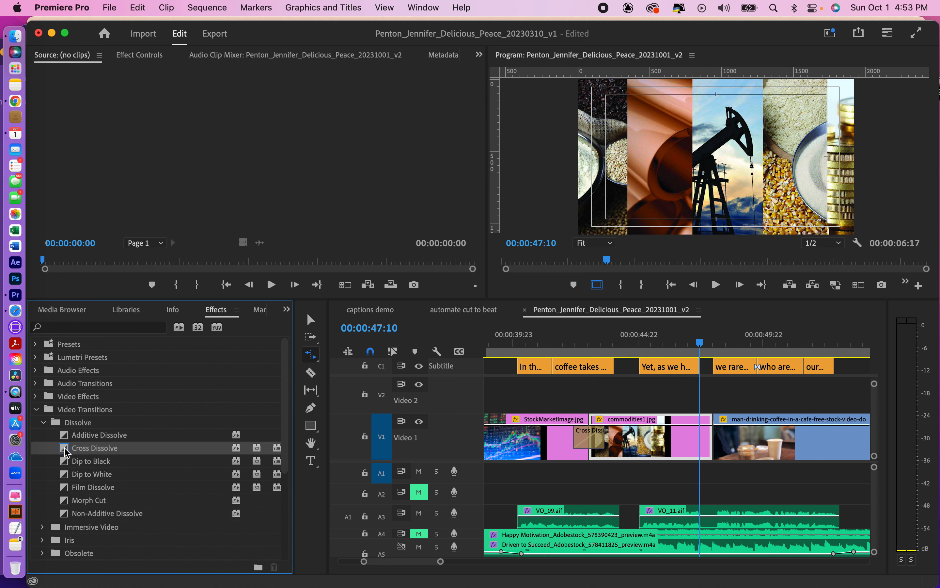
drag(65, 451, 716, 437)
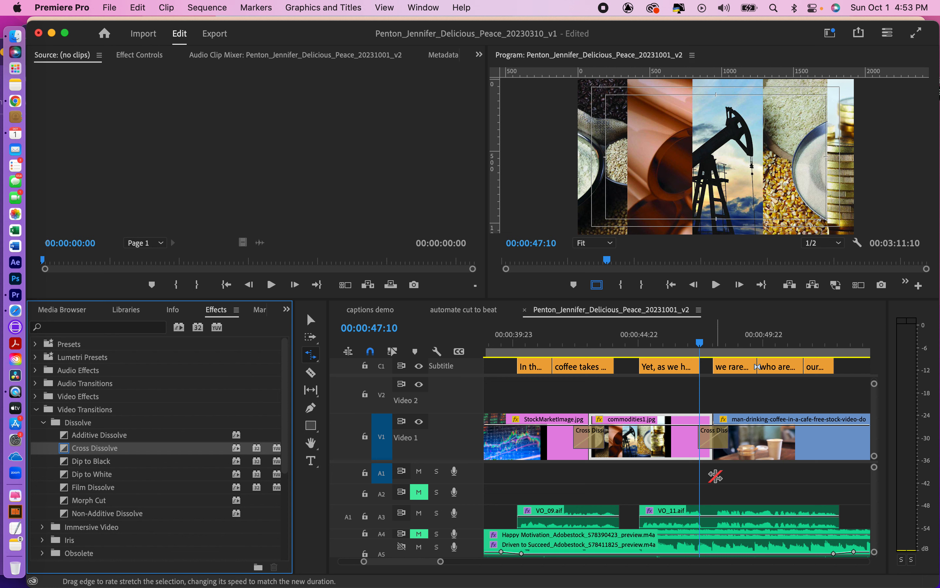
- Switch back to the Selection tool and play from the dissolve into the Africa map clip
click(453, 564)
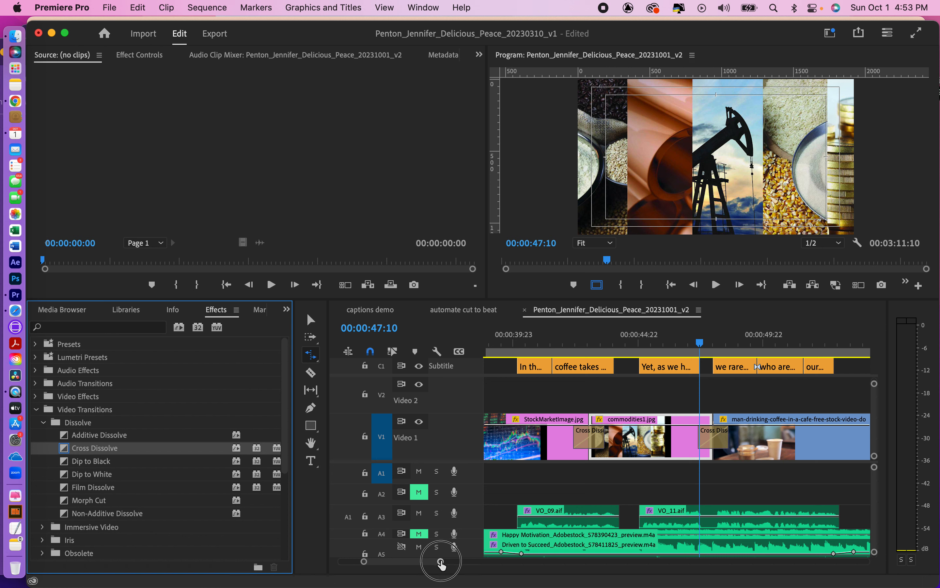
drag(454, 565, 488, 564)
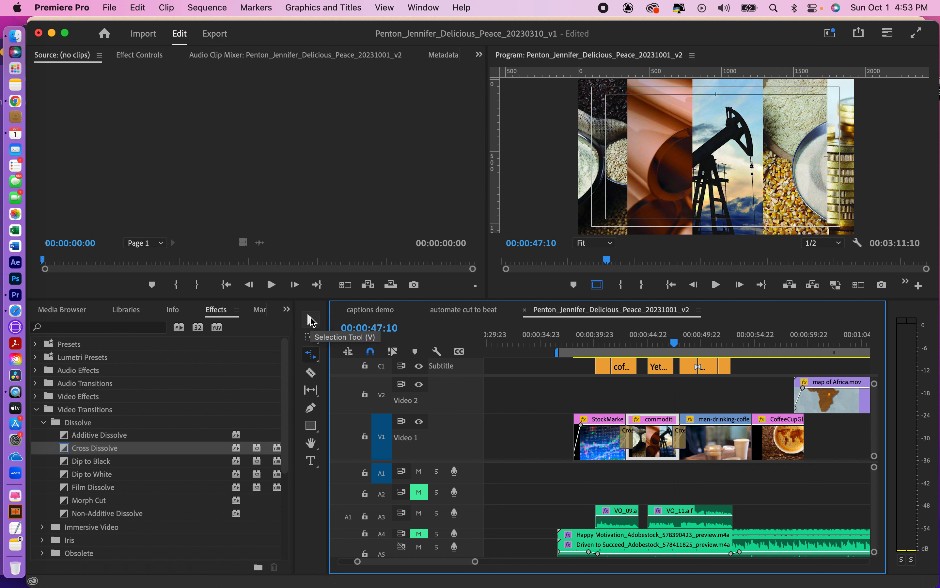
click(312, 319)
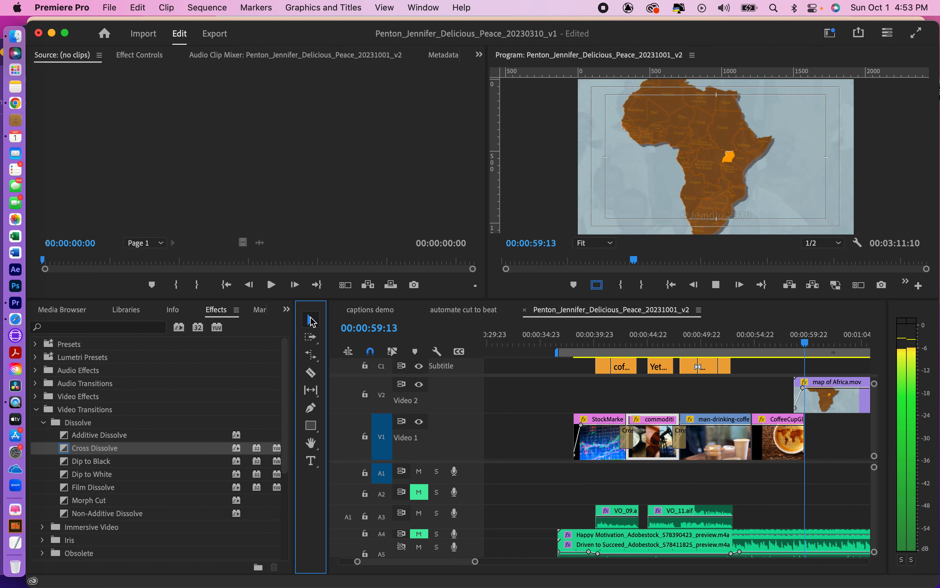
key(space)
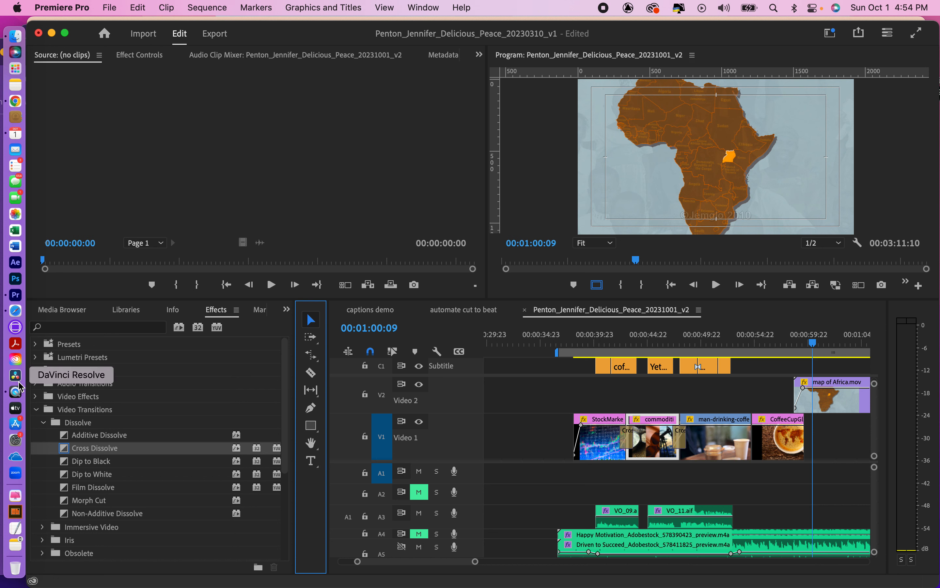
- Expand the Crossfade audio transitions and move the playhead to the start of the pouring clip at 00:01:08:13
click(35, 383)
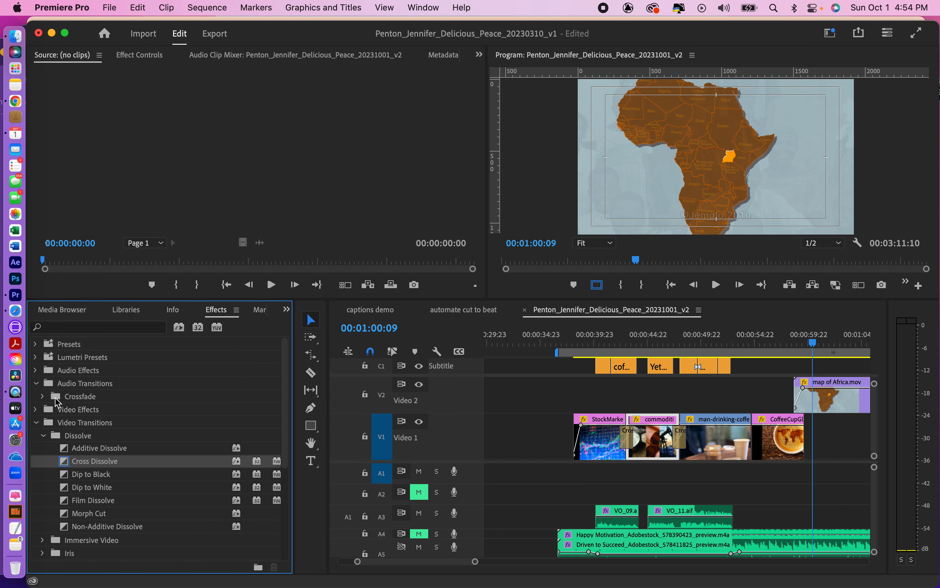
click(41, 396)
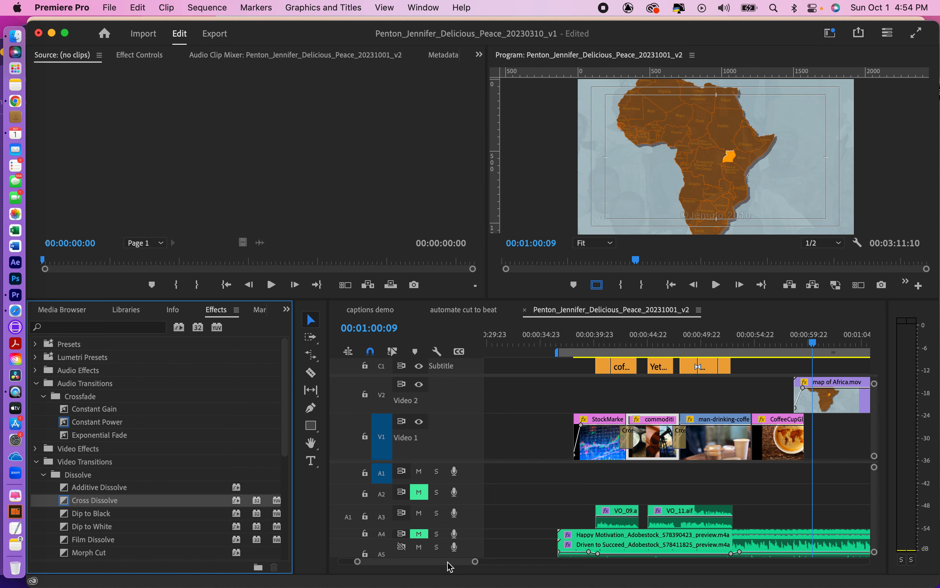
drag(474, 562, 499, 567)
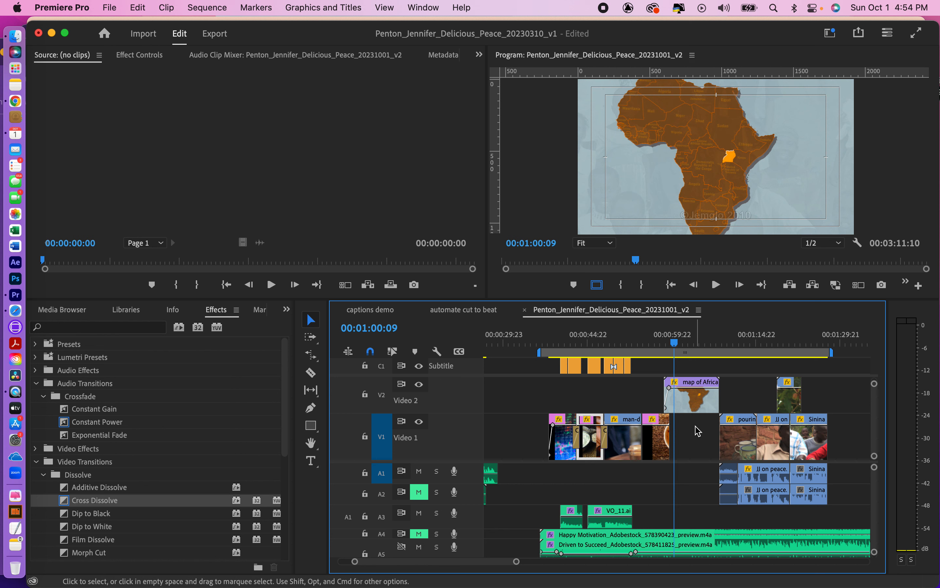
click(721, 342)
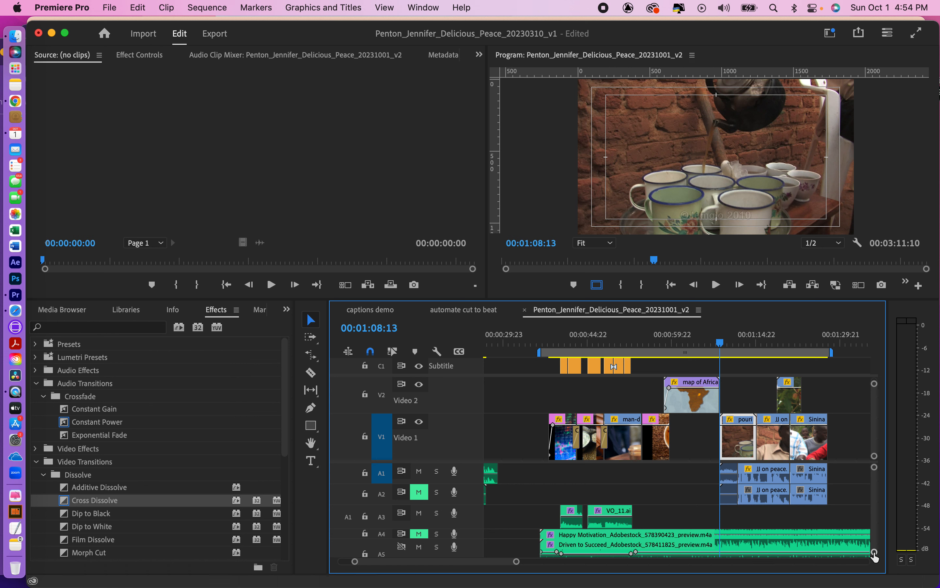
- Switch to the Audio workspace and widen the timeline so the music tracks and interview clips are in view
drag(875, 554, 876, 557)
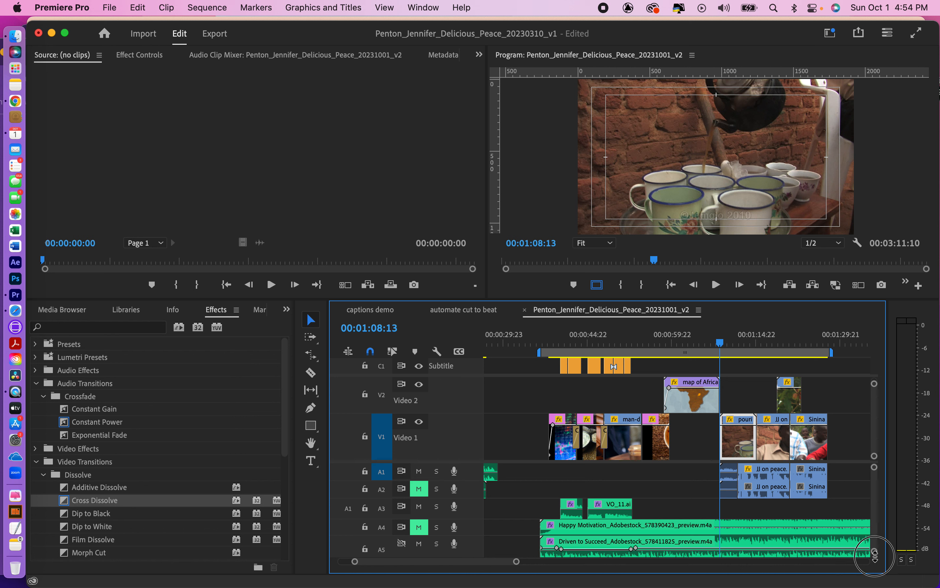
drag(875, 556, 875, 559)
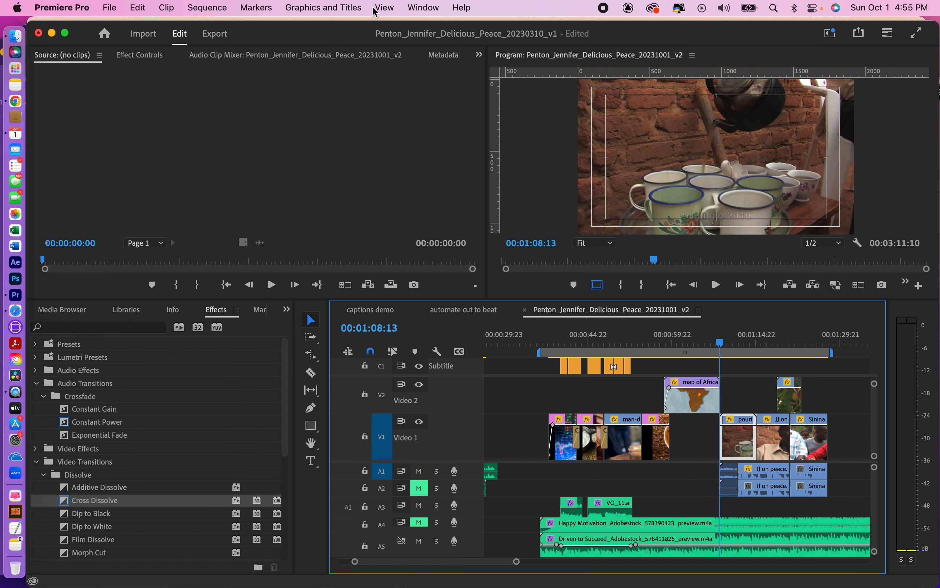
click(424, 8)
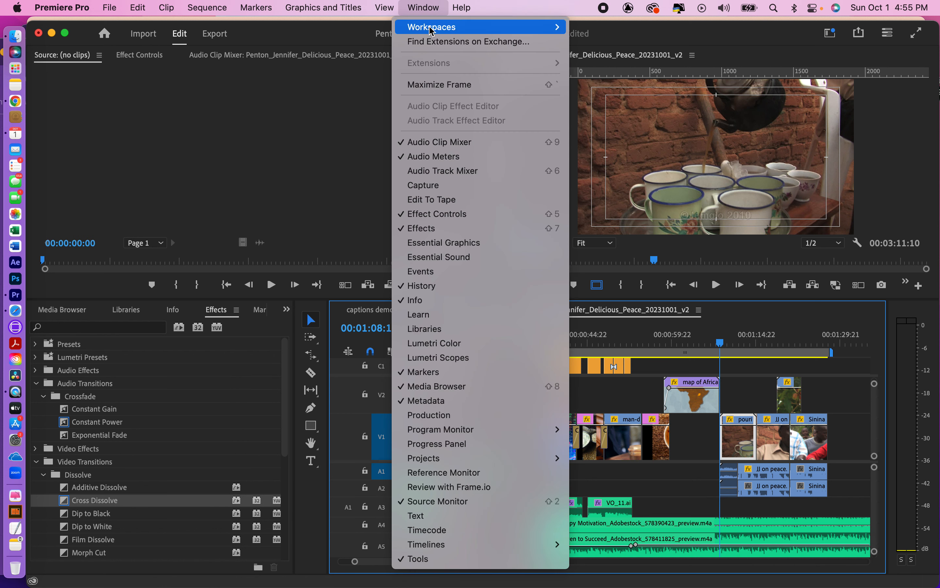
mouse_move(431, 30)
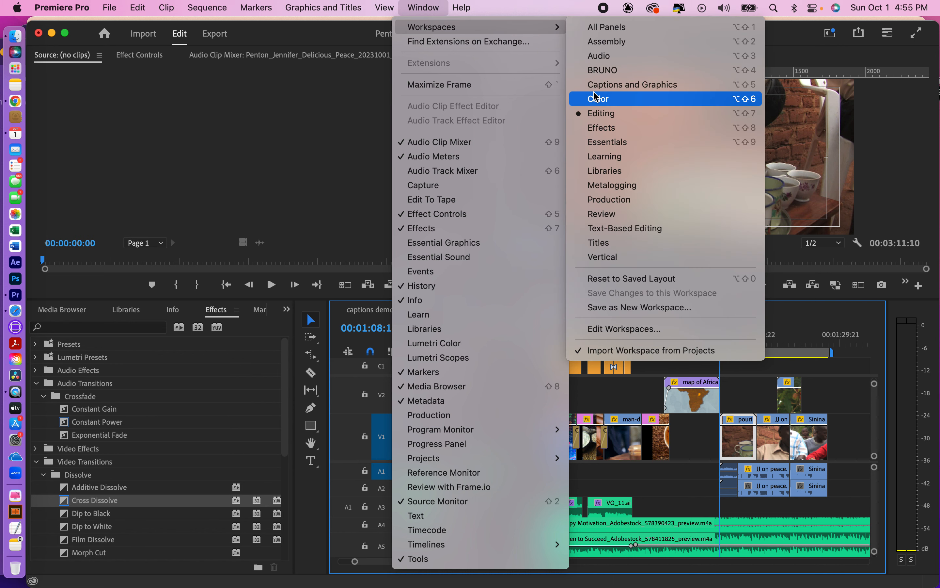
click(600, 59)
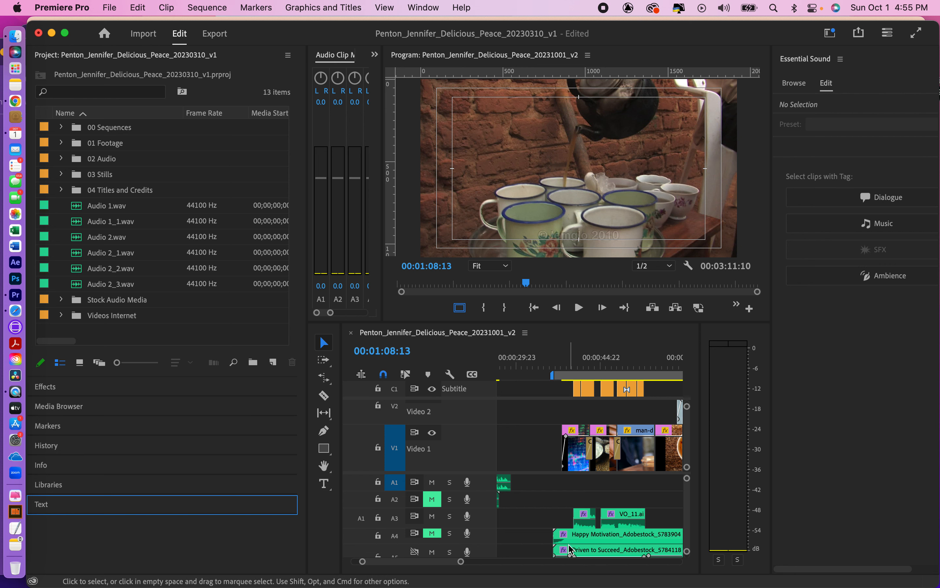
drag(461, 562, 501, 562)
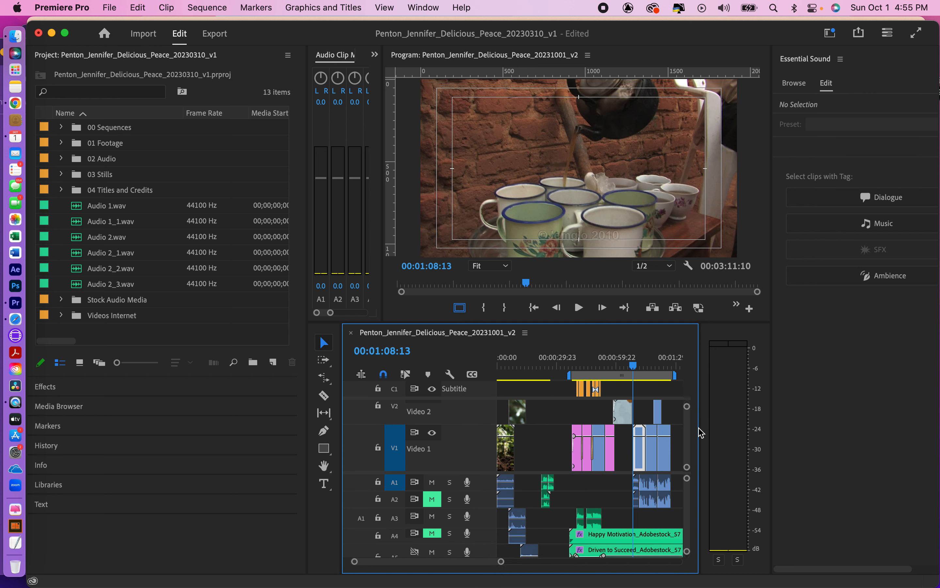
drag(708, 426, 730, 425)
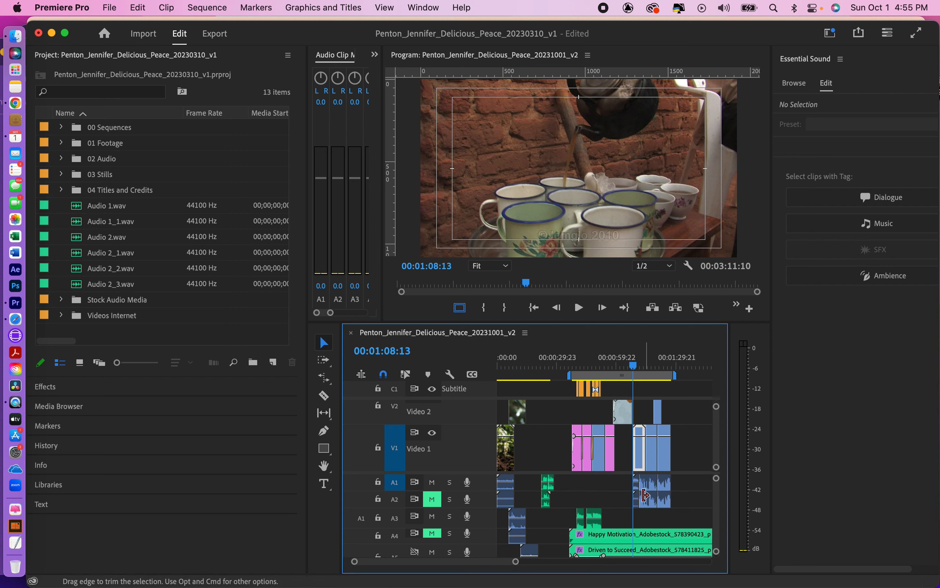
- Enable Linked Selection, tag the pouring coffee, JJ on peace and Sinina group clips as Dialogue, and turn on Enhance Speech
click(640, 503)
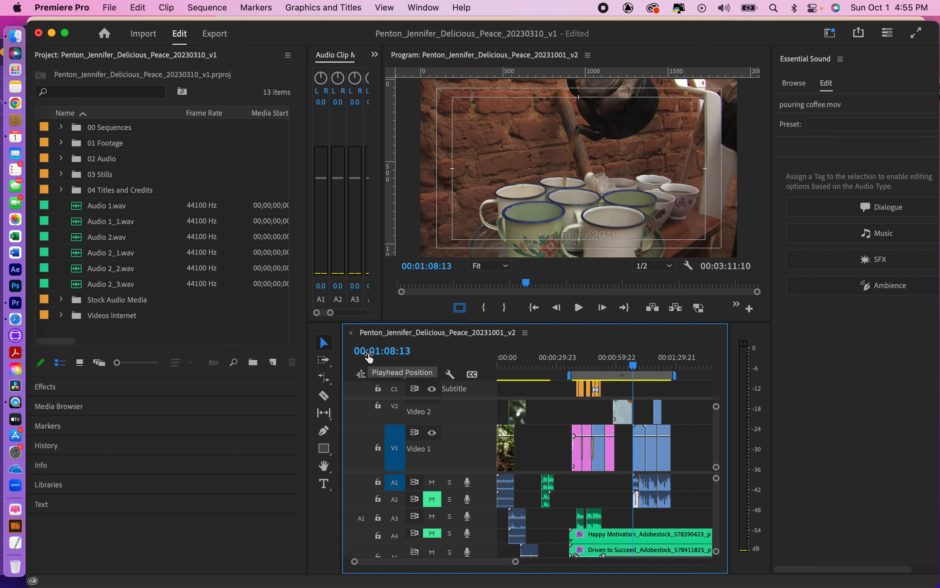
click(411, 376)
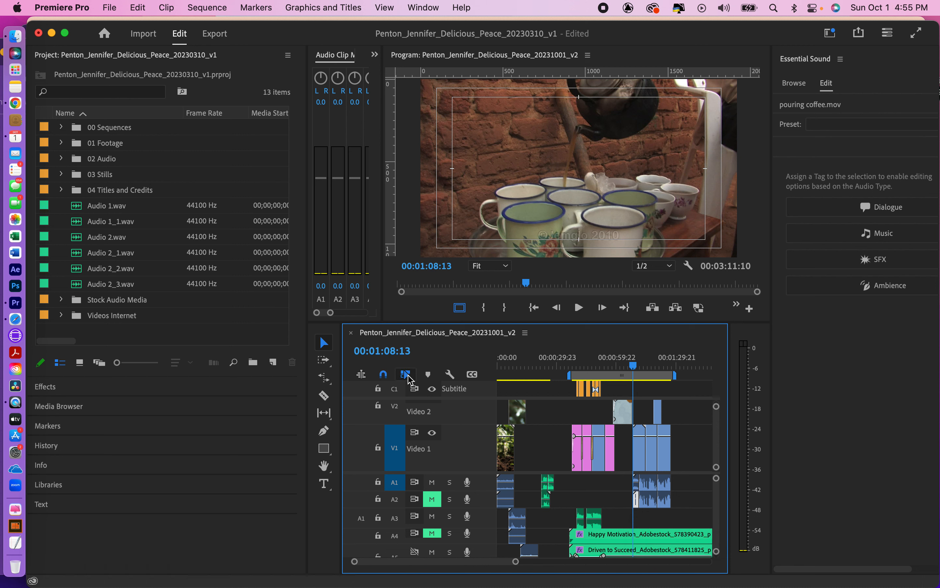
click(691, 507)
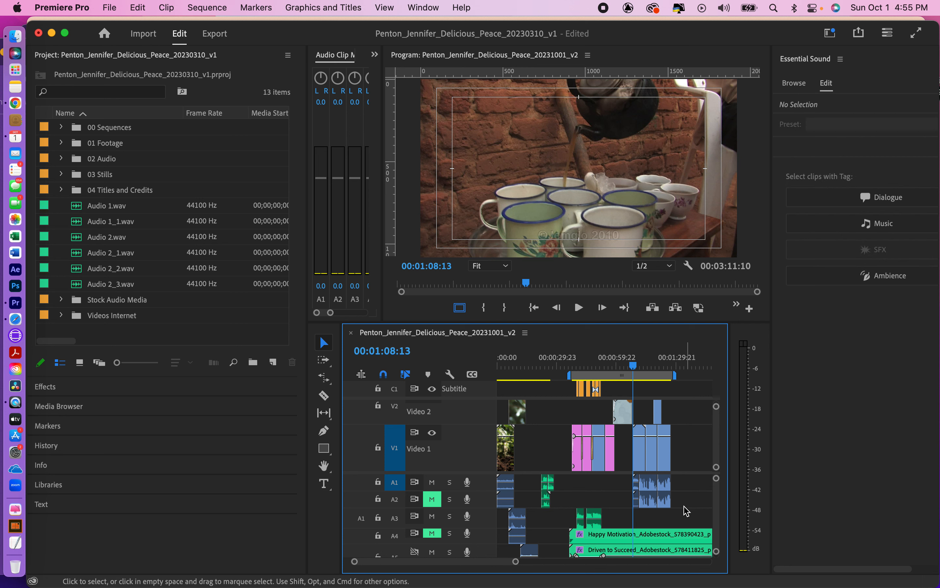
drag(675, 502, 629, 482)
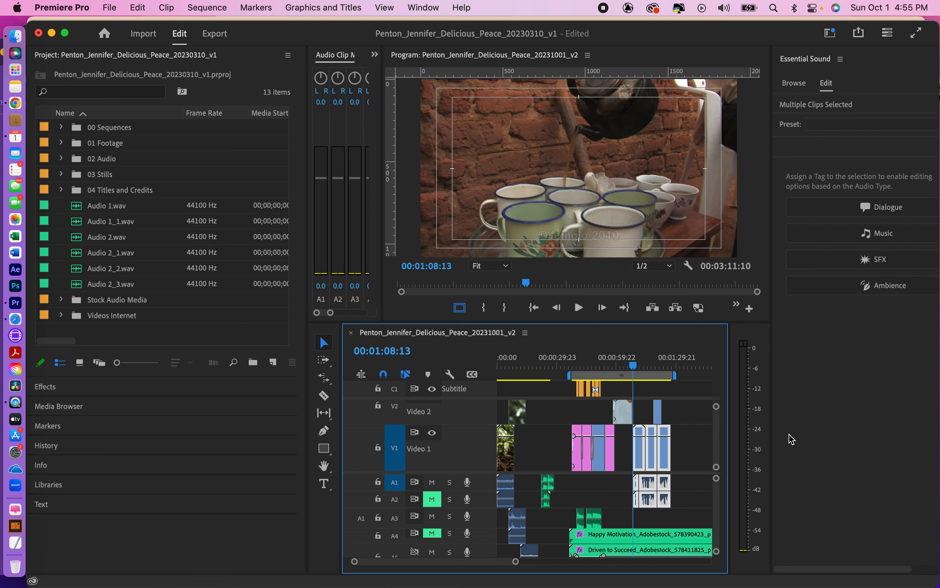
click(885, 210)
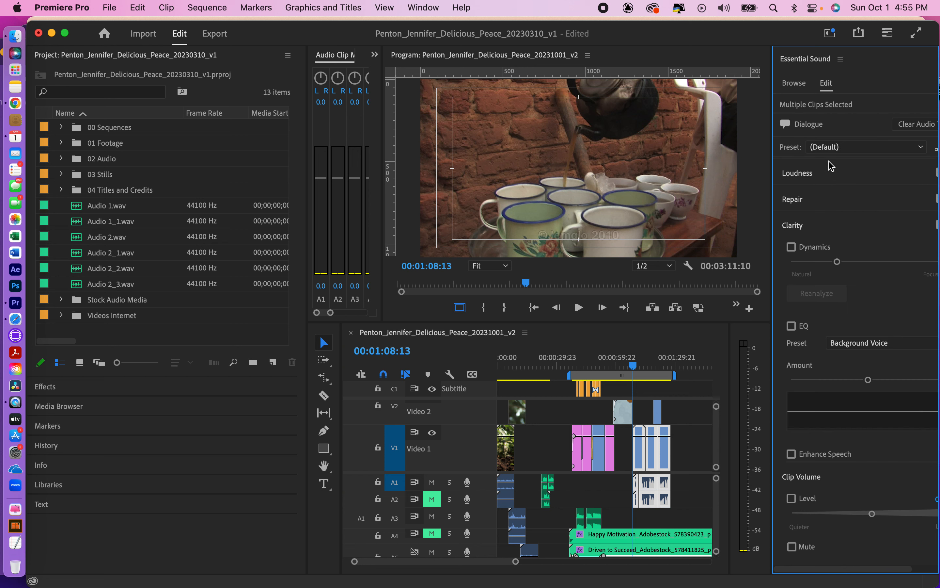
click(792, 455)
- Generate ducking keyframes against dialogue for the Driven to Succeed music clip on A5
click(668, 554)
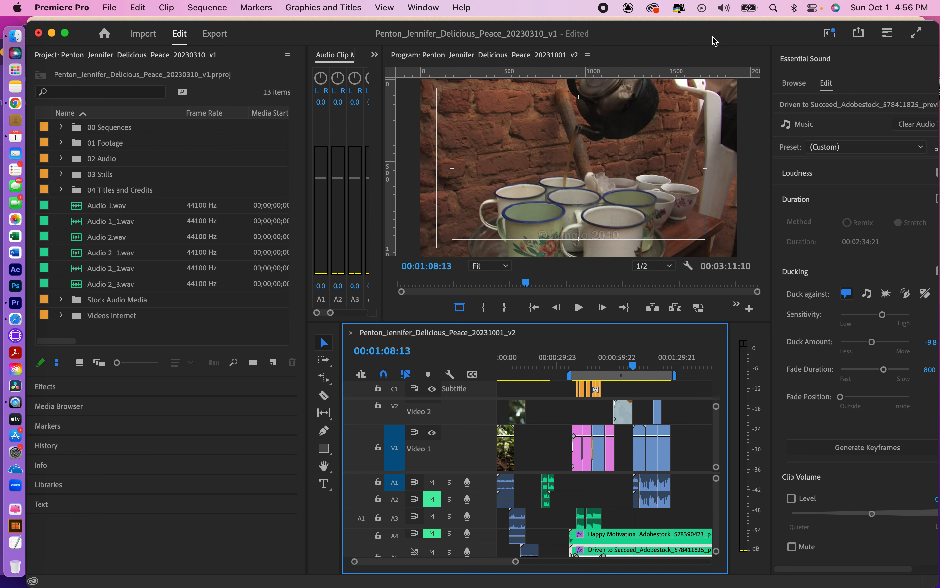
drag(712, 36, 625, 38)
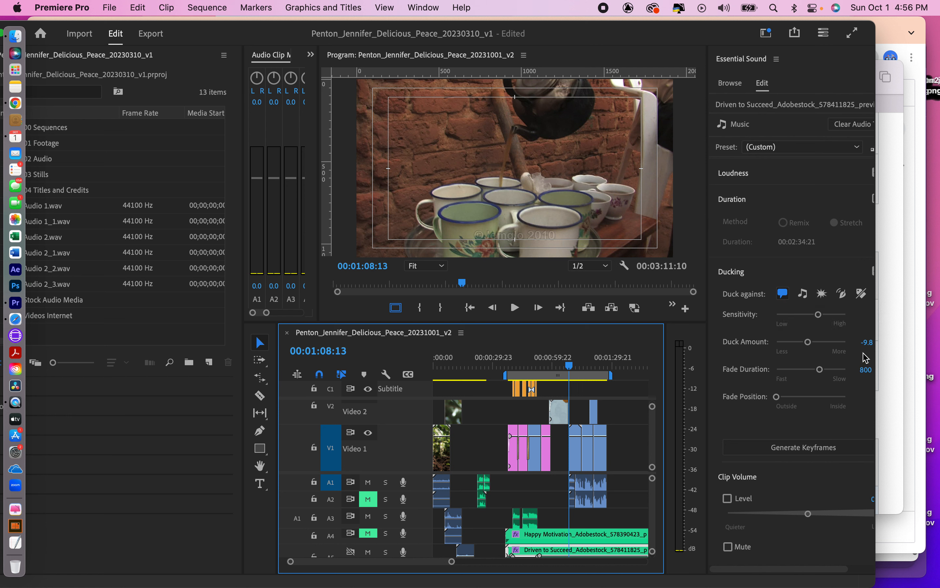
drag(874, 353, 924, 349)
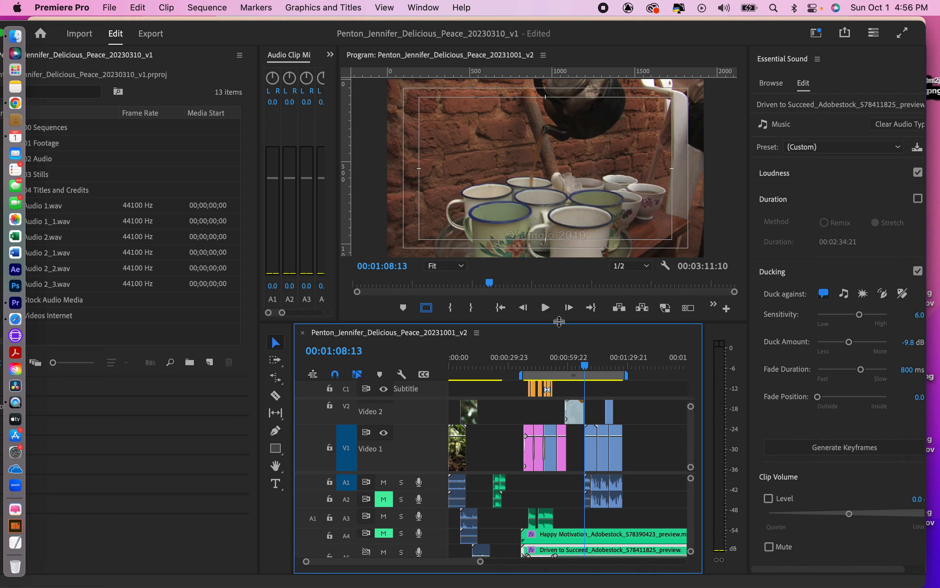
drag(559, 323, 560, 278)
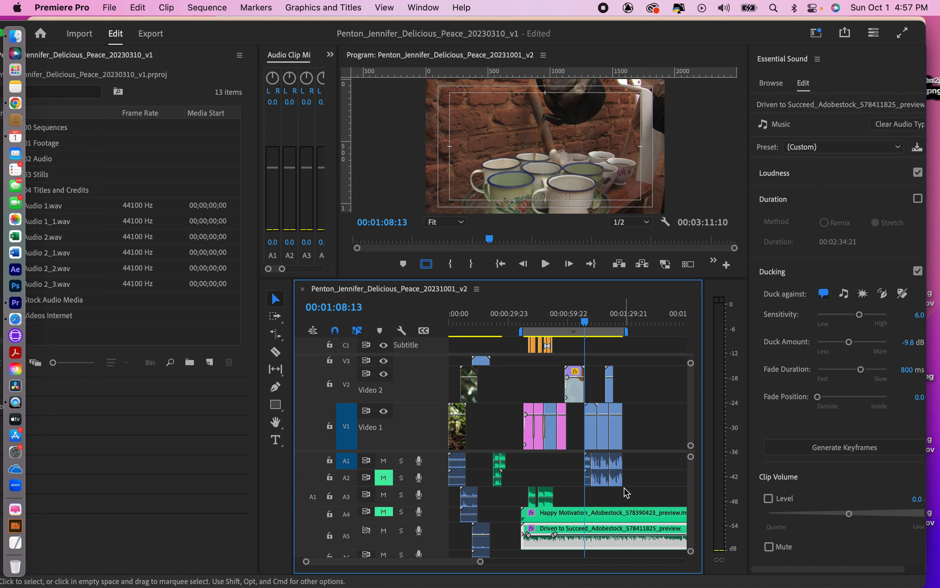
click(842, 451)
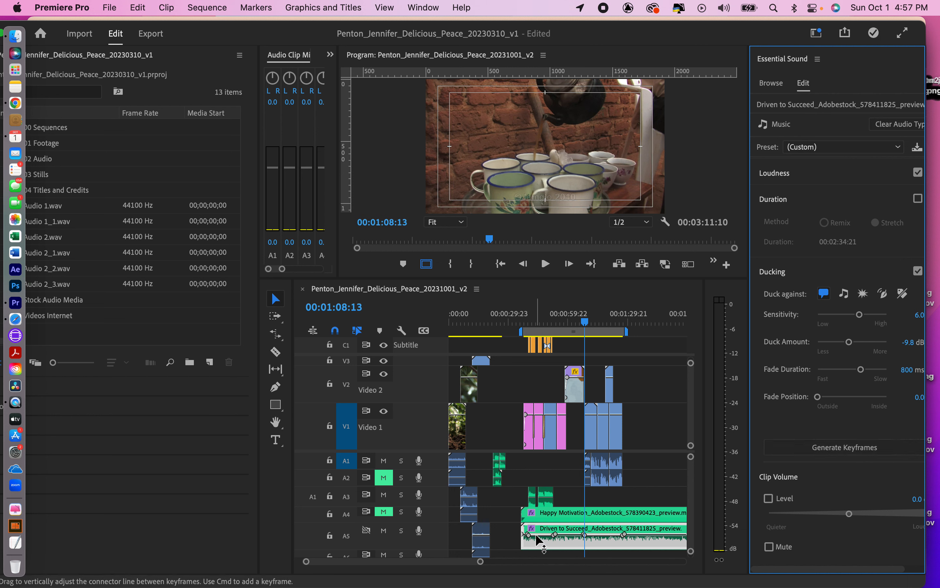
- Play the ducked music from 00:00:59:15 at the Africa map into the Sinina group clip
click(577, 322)
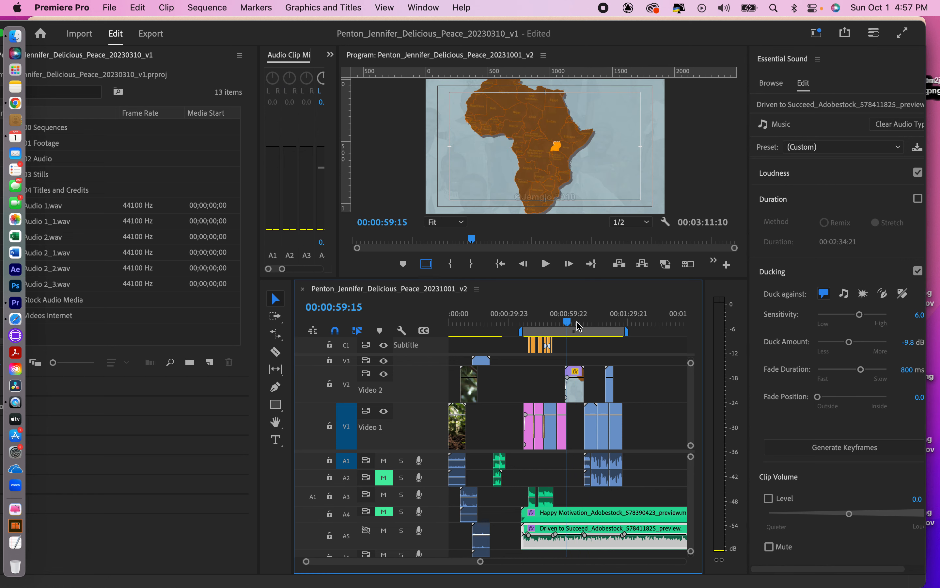
key(space)
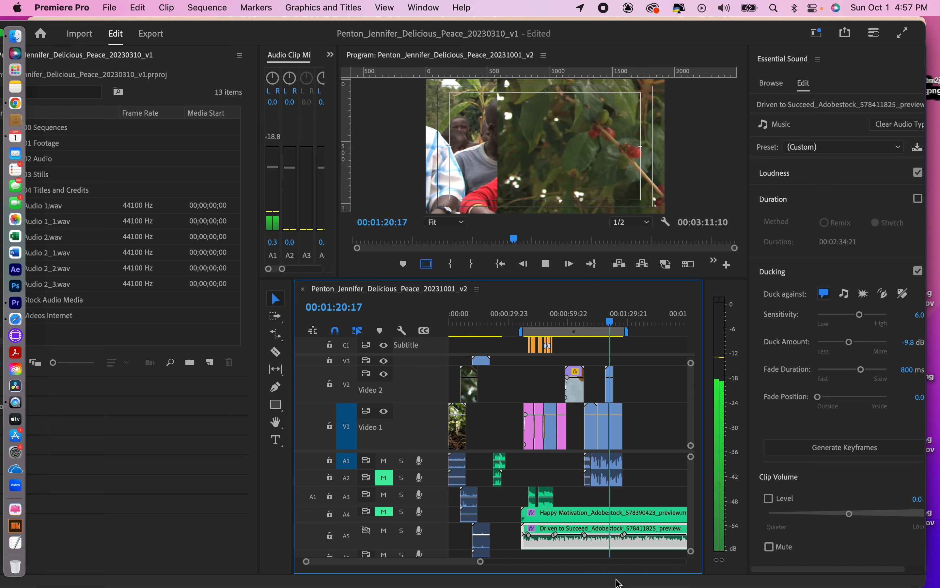
key(space)
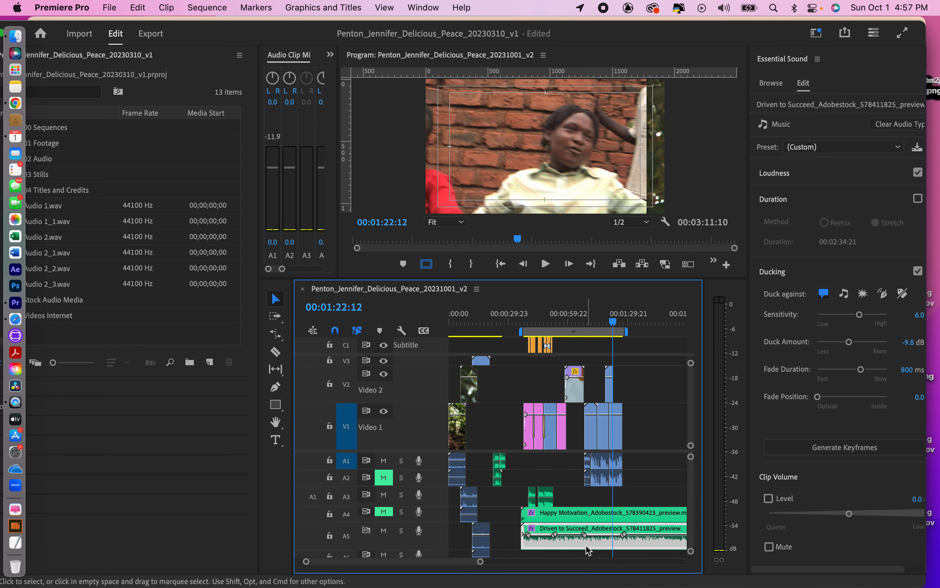
- Try lowering the music's volume keyframe near the start of the pouring coffee clip, and undo the change
drag(586, 536, 587, 540)
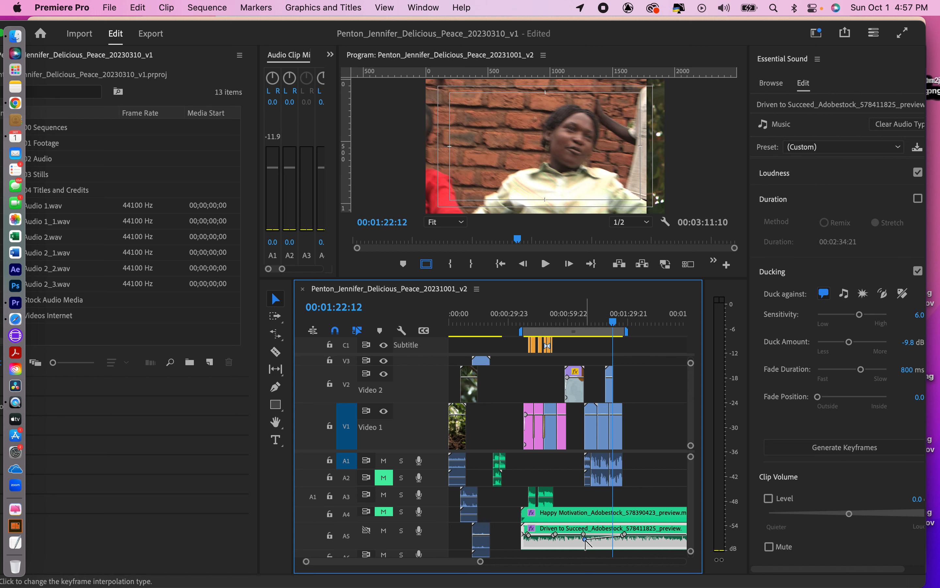
key(super+z)
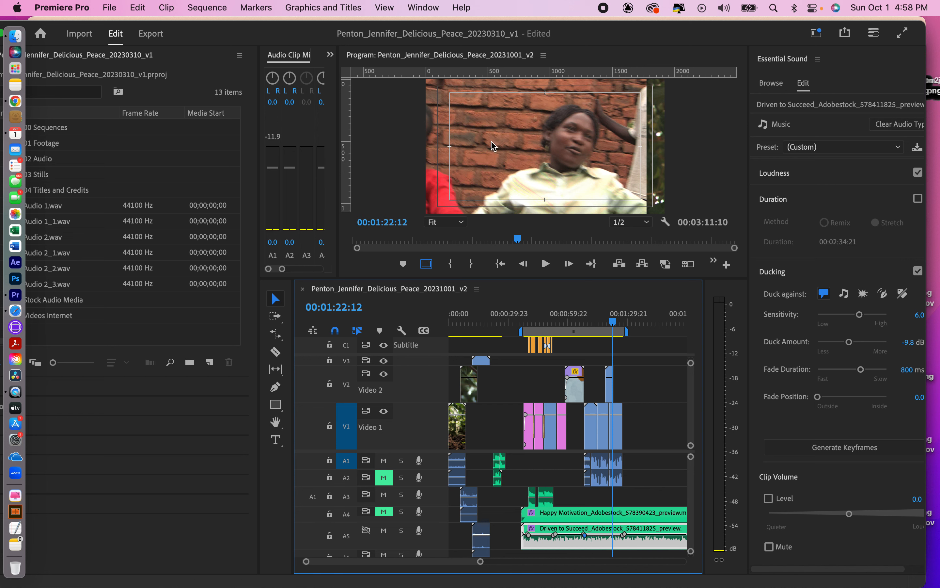
- Return to the Editing workspace and enlarge the timeline around the Africa map and interview clips
click(415, 6)
mouse_move(421, 30)
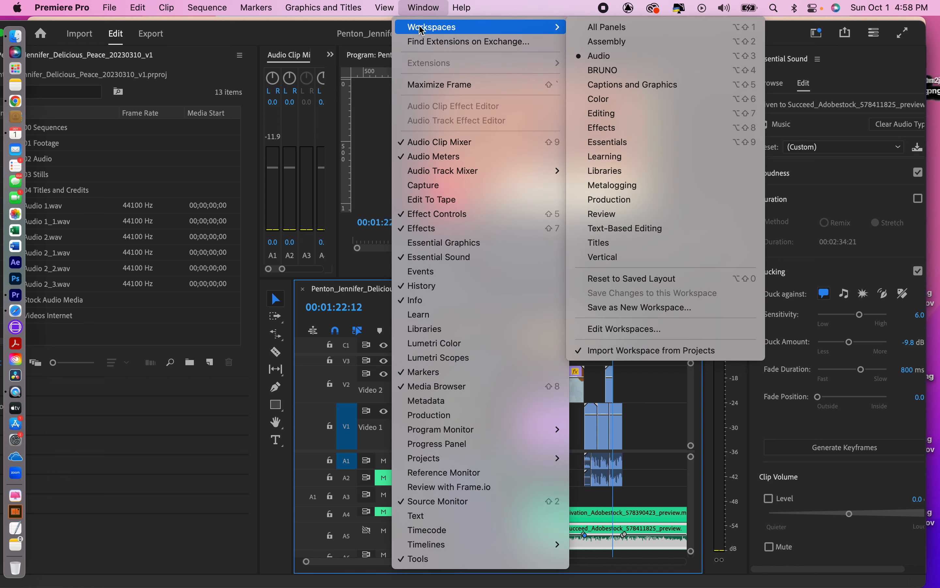
click(612, 113)
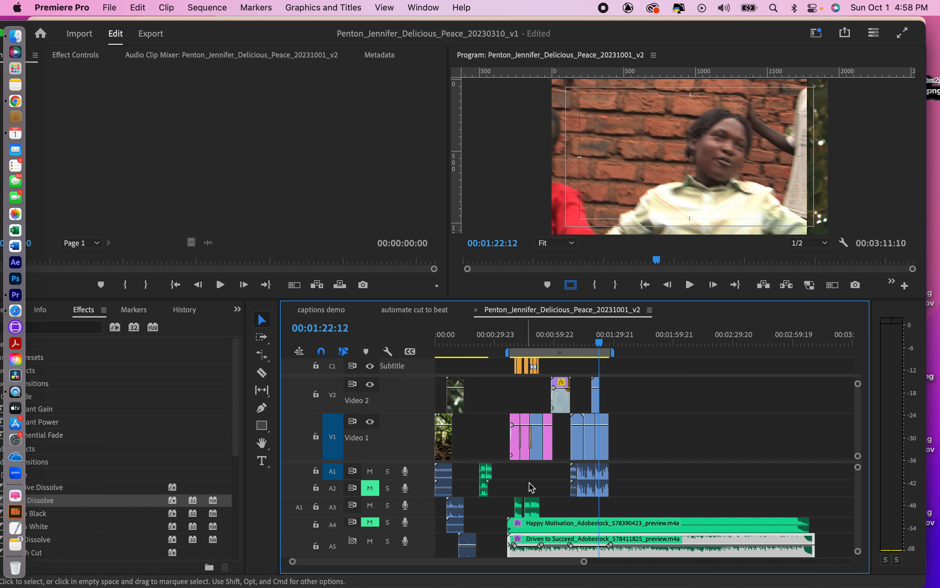
drag(585, 566, 524, 564)
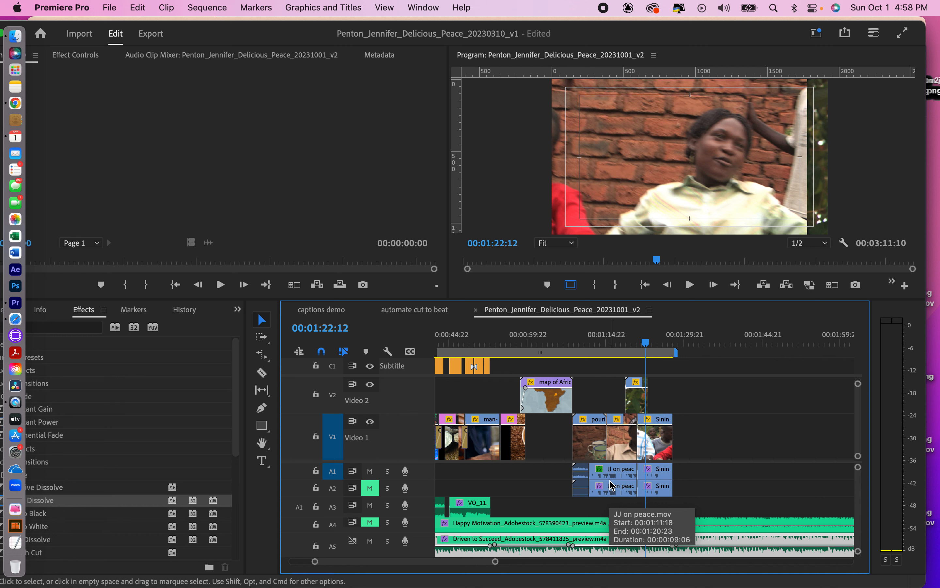
- Turn off Linked Selection and snapping, and activate the Rolling Edit tool with the playhead at 00:01:11:18
click(343, 352)
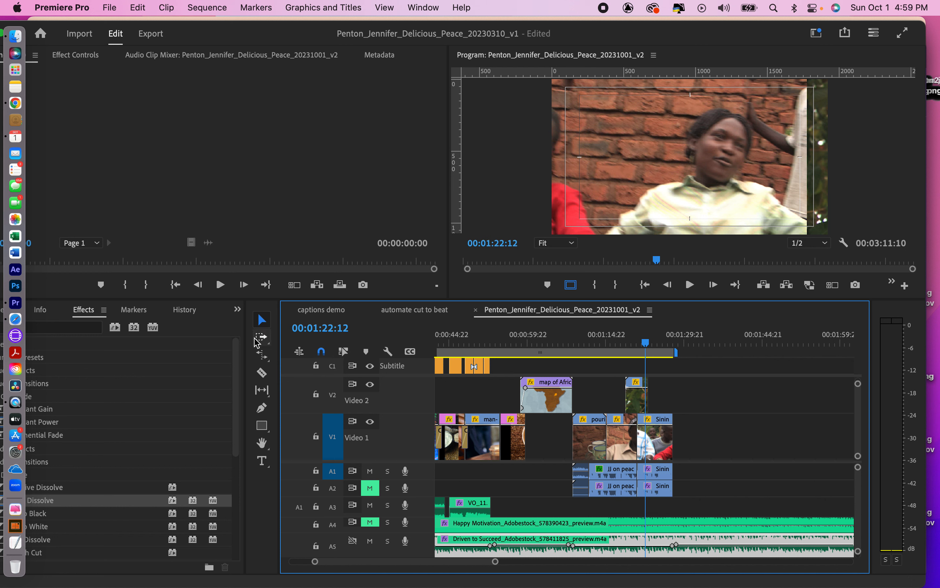
click(263, 355)
drag(262, 354, 293, 373)
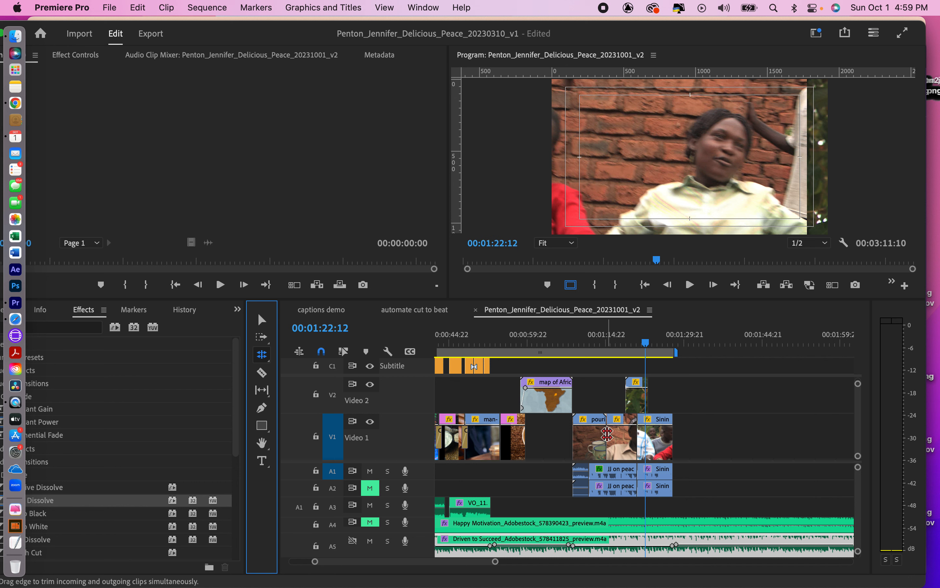
click(589, 343)
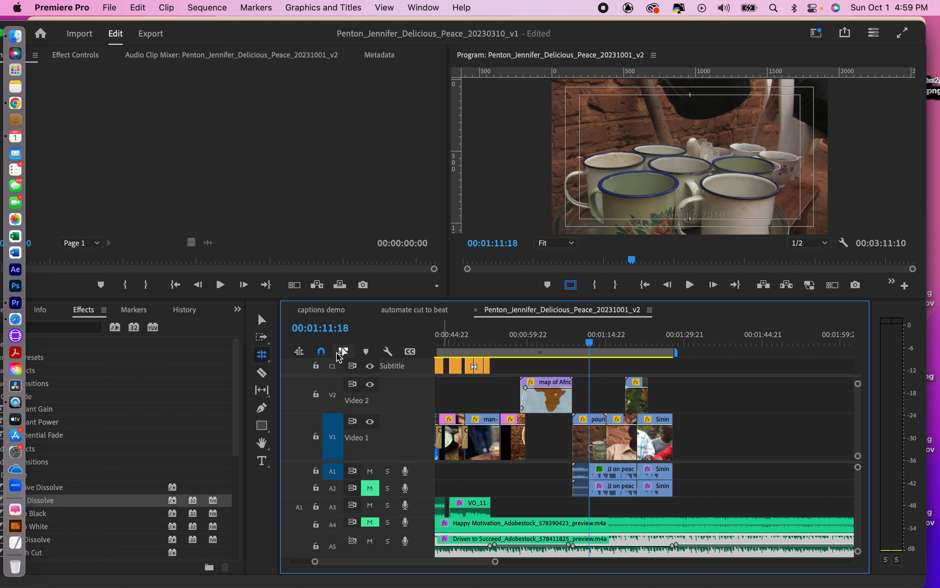
click(321, 351)
drag(496, 561, 431, 563)
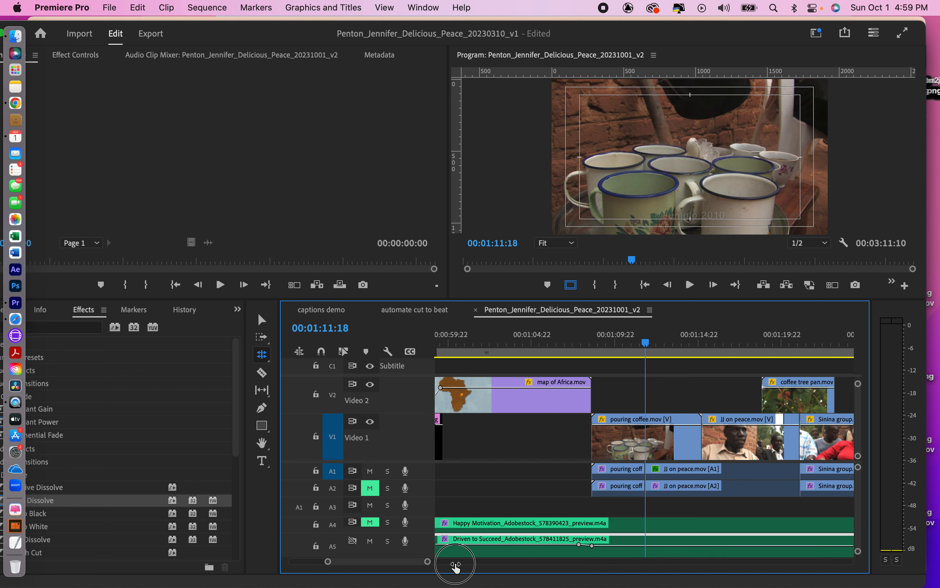
- Play from 00:01:10:02 in the pouring coffee clip into the JJ on peace interview to hear the interview audio start early
click(619, 343)
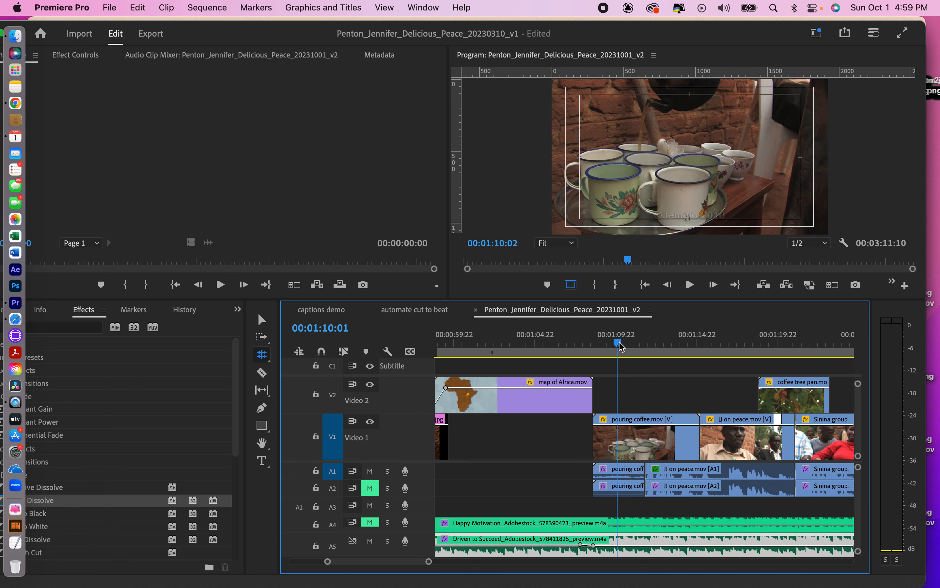
key(space)
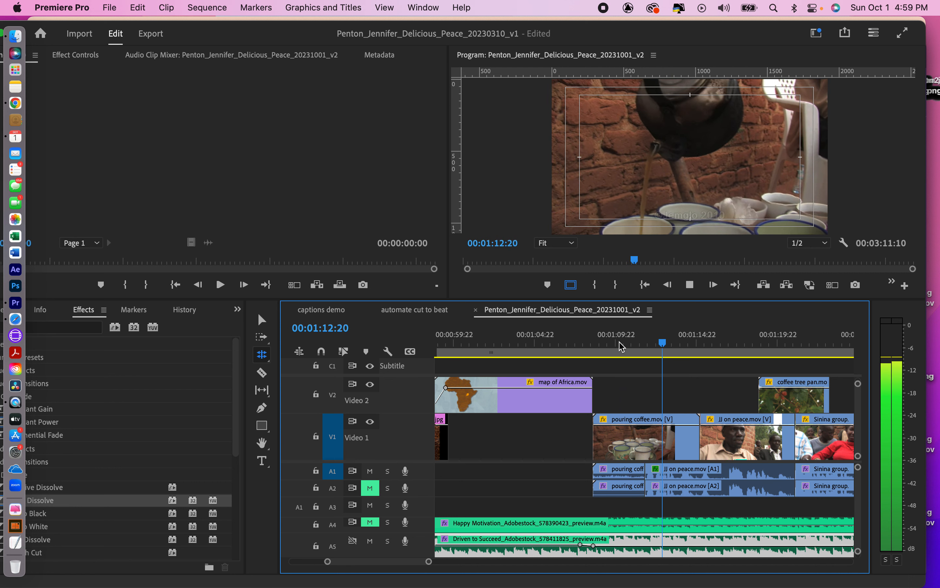
key(space)
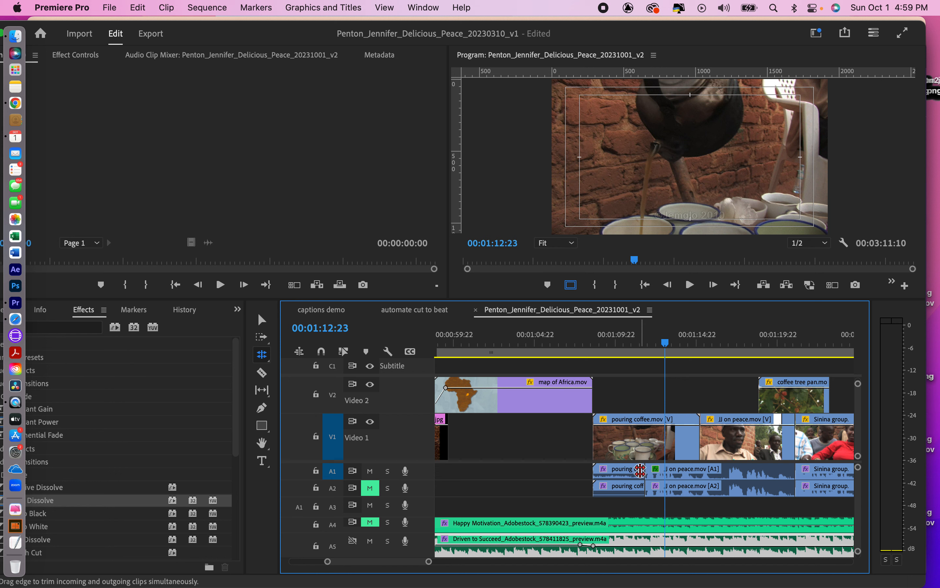
key(space)
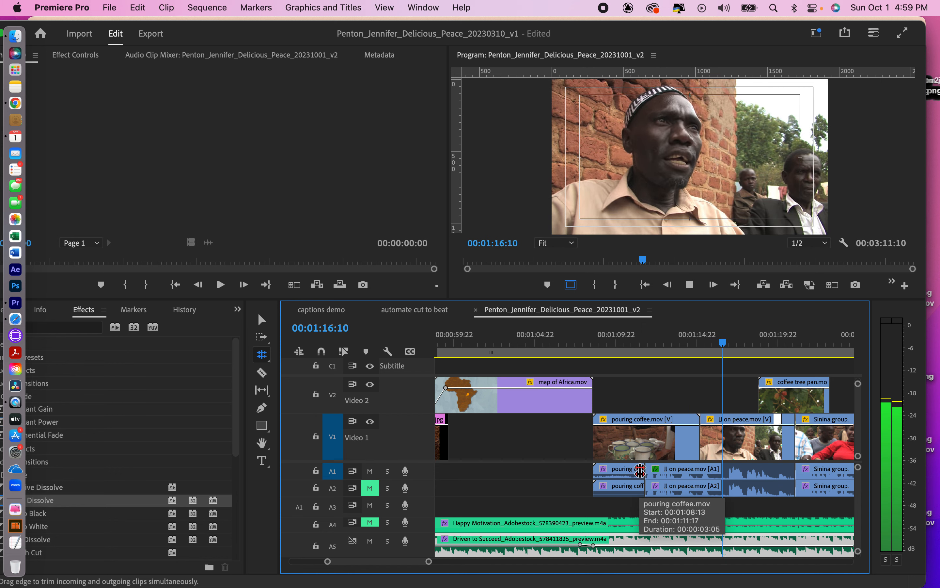
key(space)
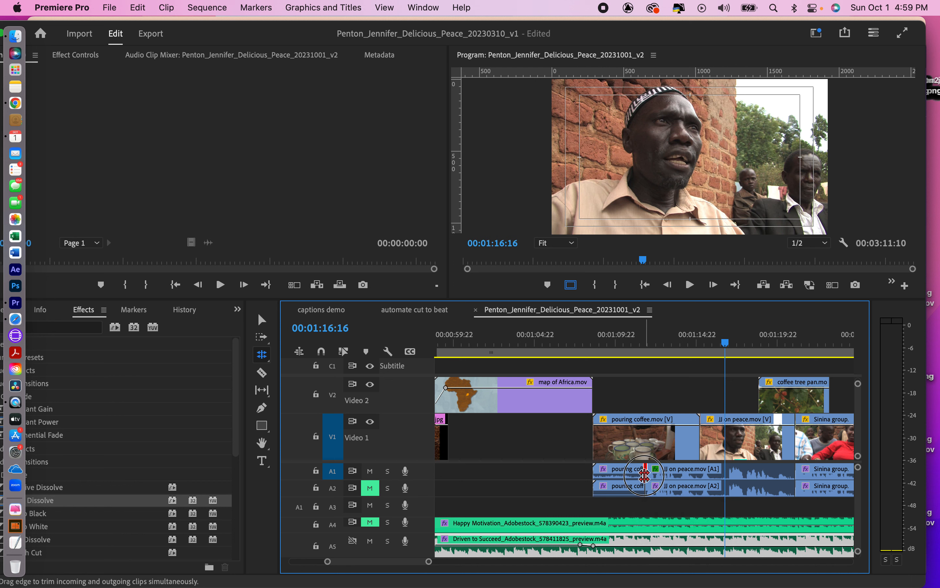
- Try rolling the pouring coffee and JJ on peace audio edit to line up with their video cut, play it, and undo the roll
drag(645, 475, 657, 475)
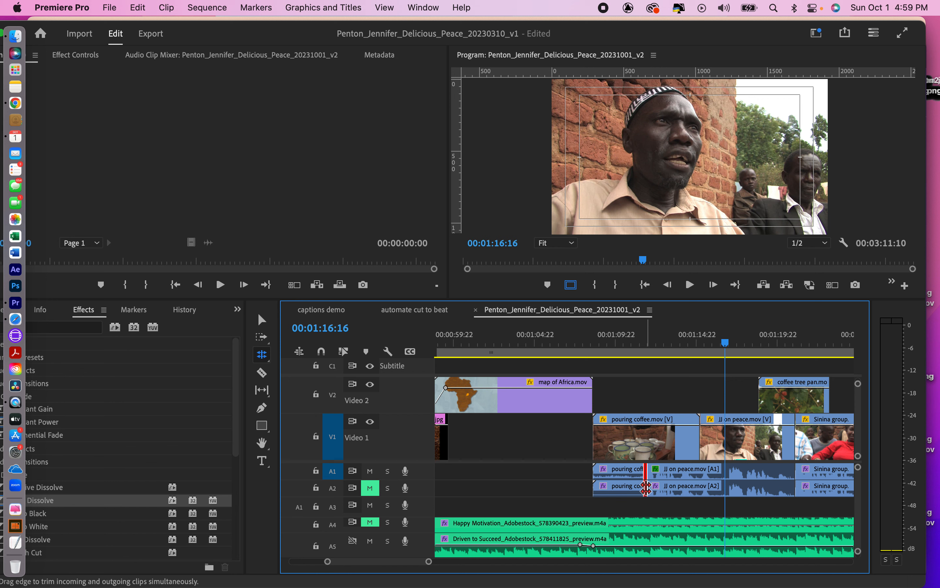
drag(646, 489, 700, 473)
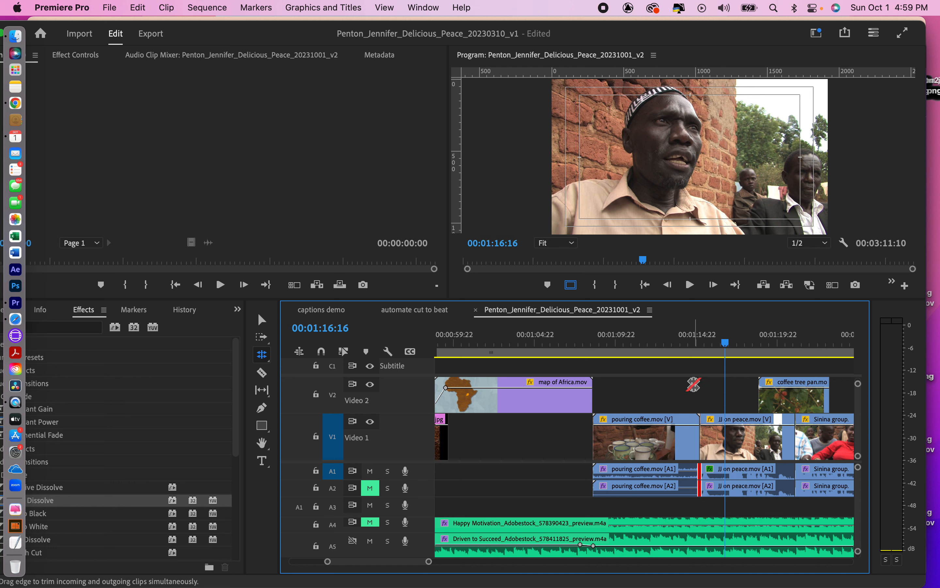
click(666, 343)
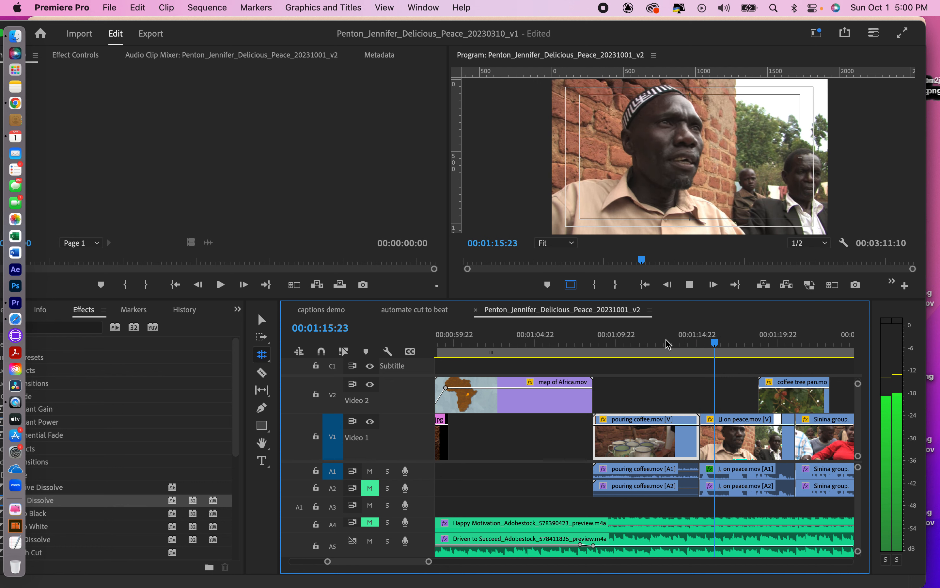
key(space)
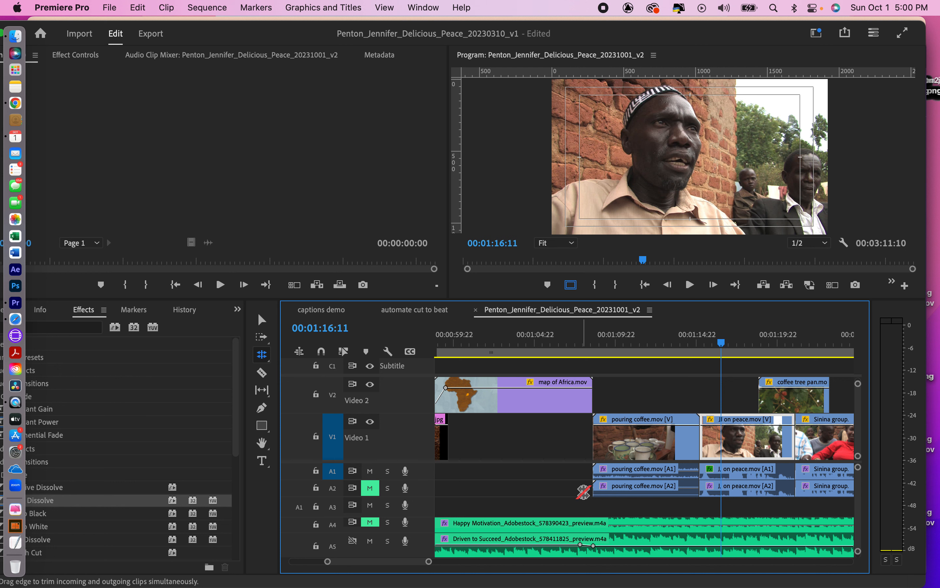
key(super+z)
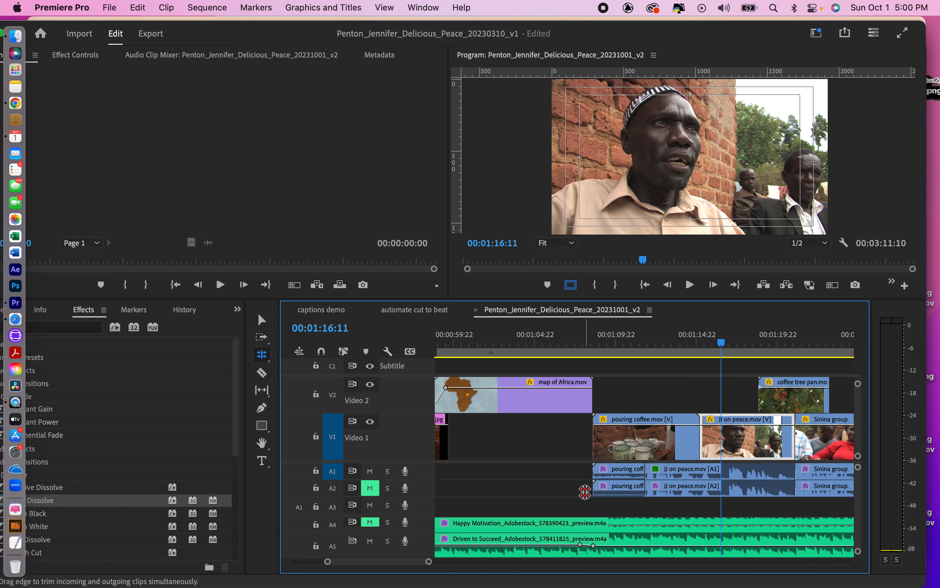
- Replay the cut from pouring coffee to JJ on peace, try rolling its audio edit past the video cut, and undo it
click(633, 342)
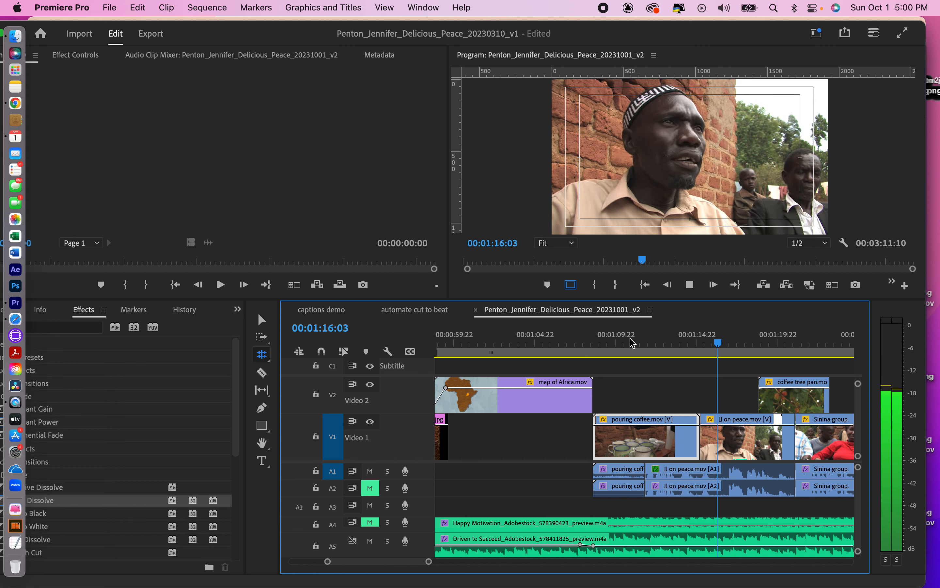
key(space)
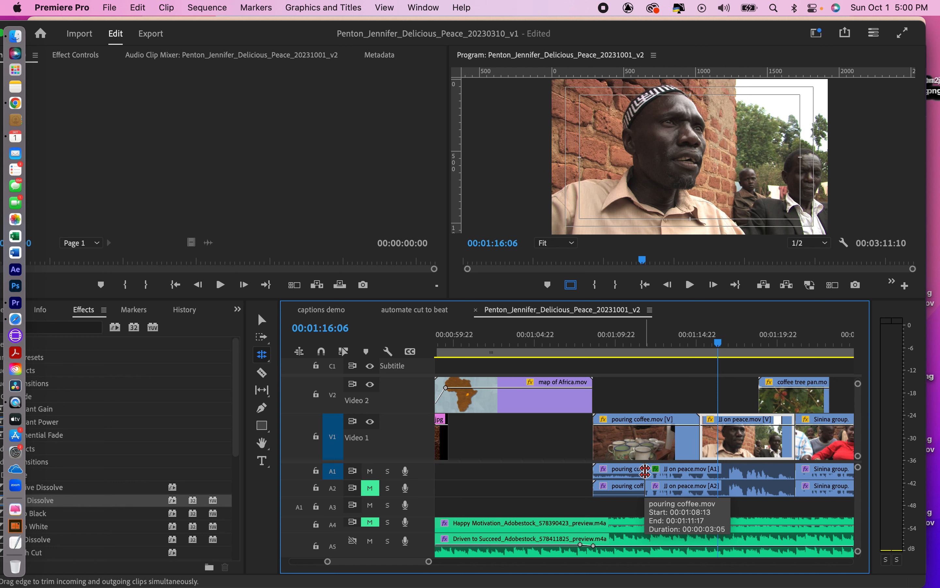
click(645, 470)
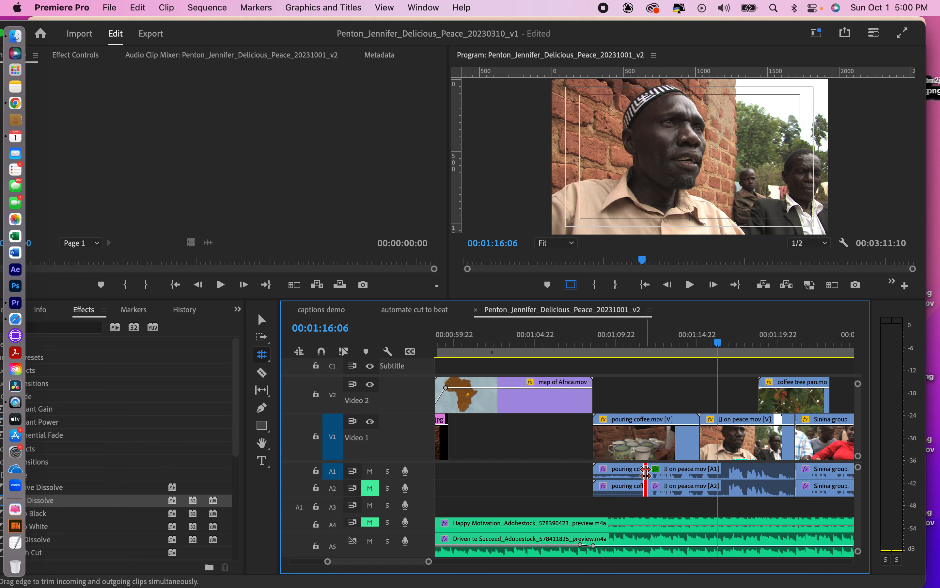
drag(646, 472, 737, 472)
key(super+z)
- Try rolling the video cut between pouring coffee and JJ on peace earlier to about 00:01:10:00, play it, and undo the roll
click(700, 434)
drag(700, 433, 619, 431)
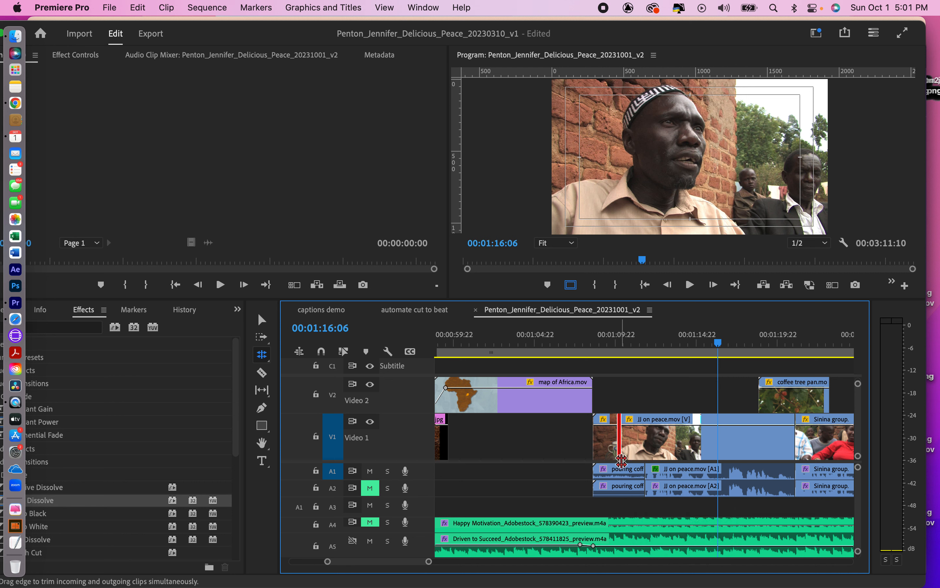
click(594, 344)
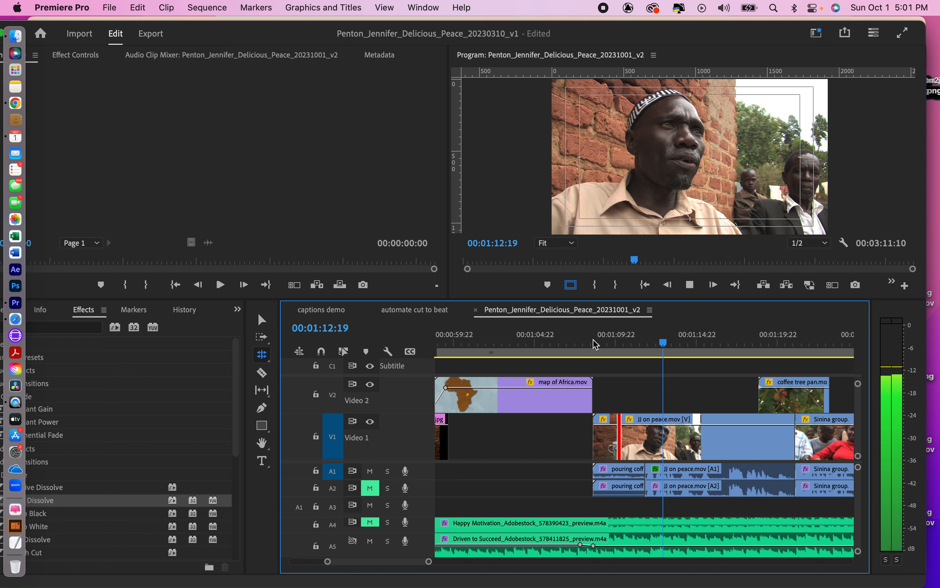
key(space)
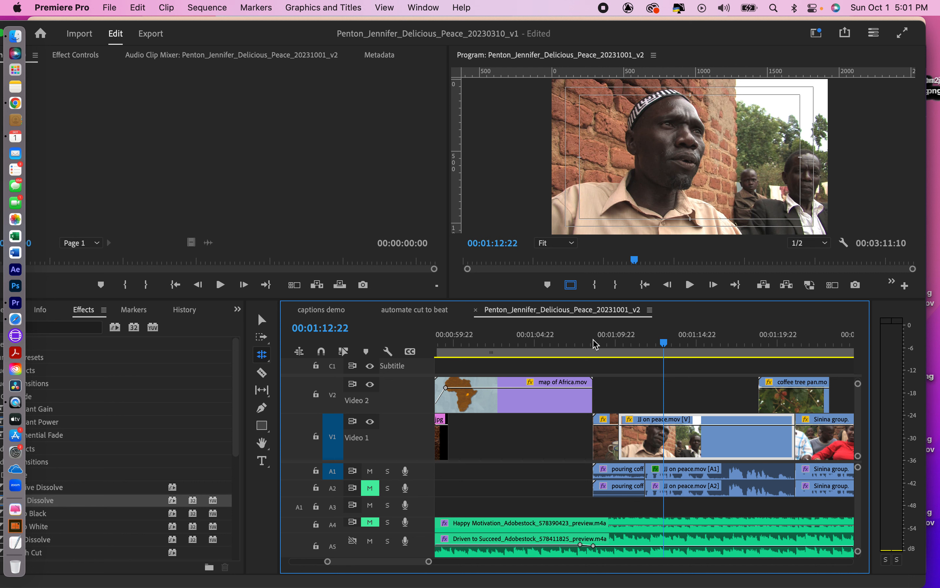
key(super+z)
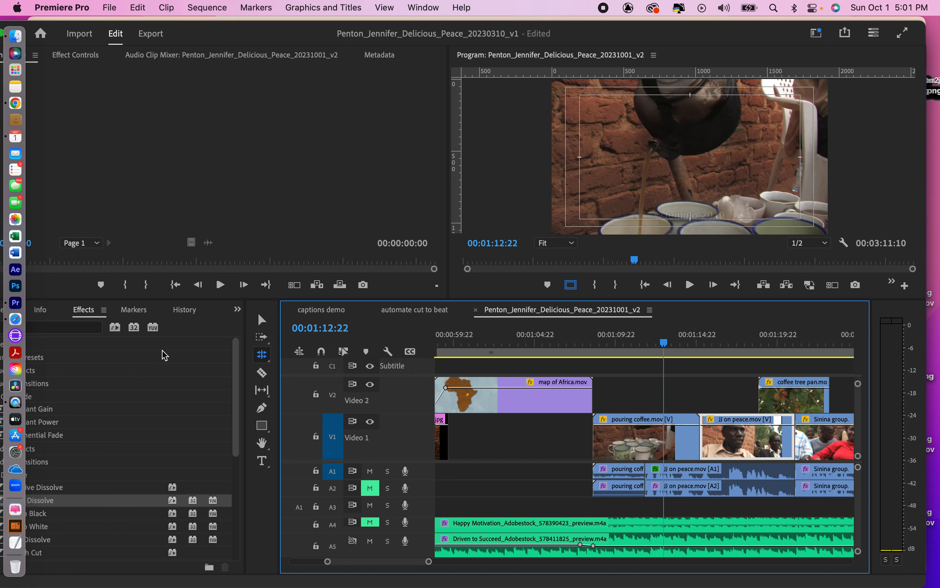
- Switch to the Selection tool and reposition the application window so the Source monitor and Effects list are fully visible
click(262, 355)
mouse_move(260, 353)
mouse_down()
mouse_move(280, 353)
mouse_move(280, 367)
mouse_move(261, 352)
mouse_up()
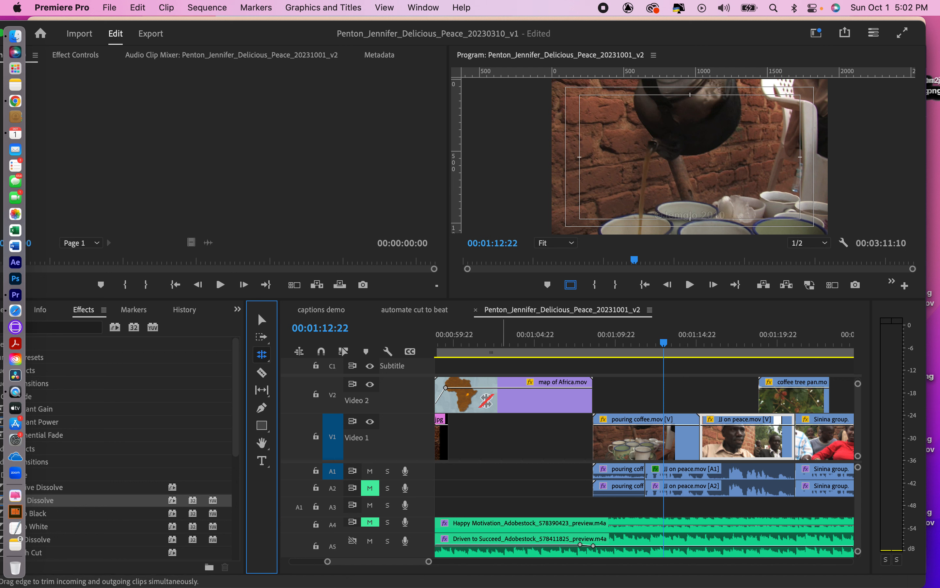
click(261, 319)
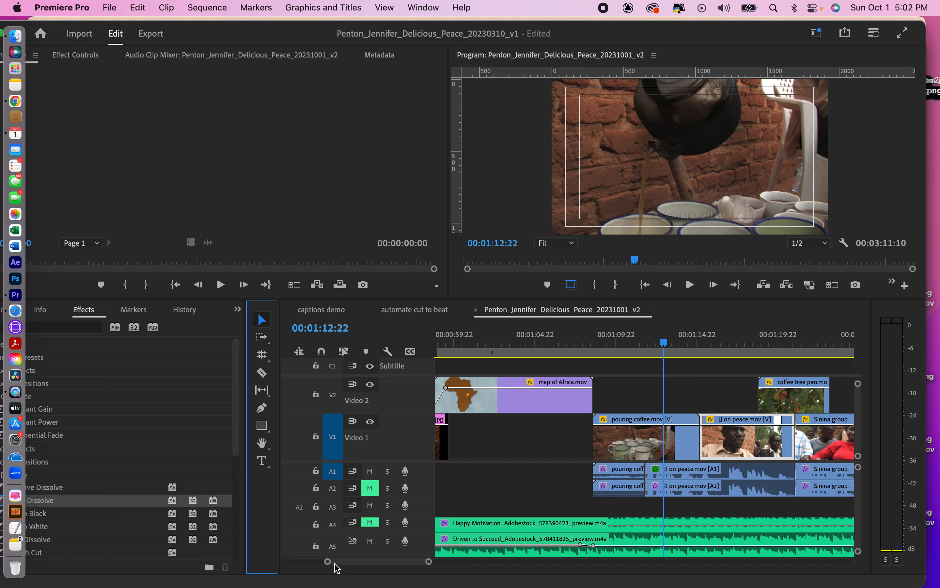
drag(327, 562, 298, 563)
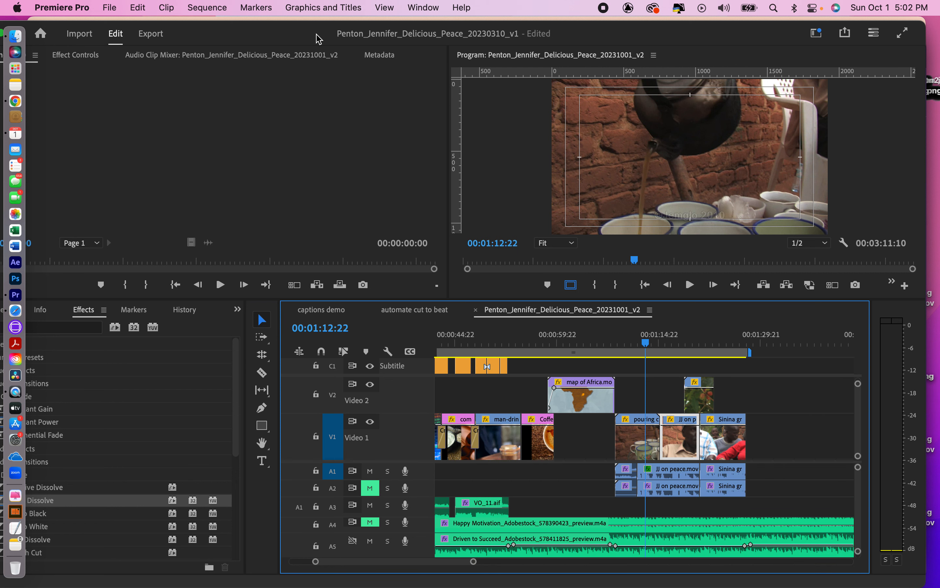
drag(317, 35, 401, 34)
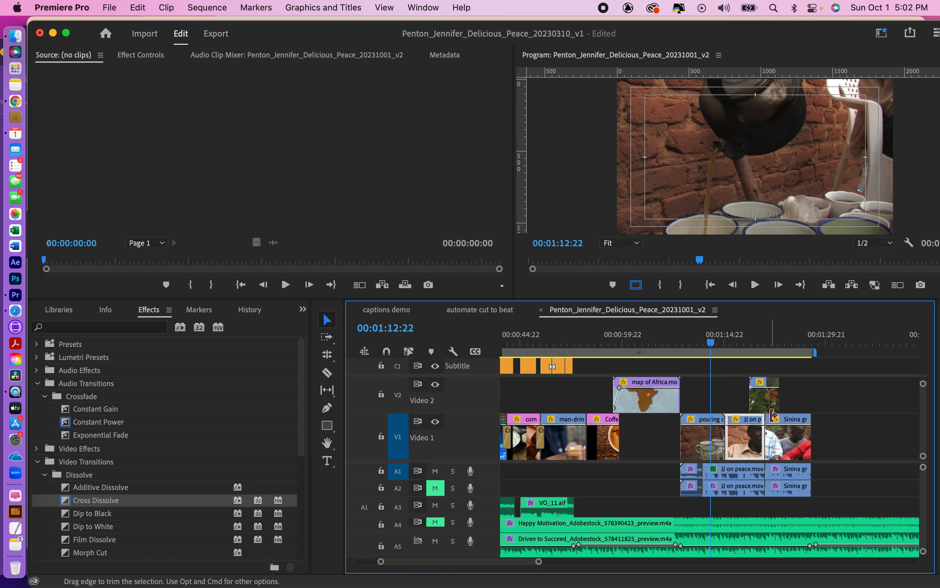
- Play the sequence from the JJ on peace interview into the Sinina group clip, and park the playhead at 00:01:18:01
click(733, 342)
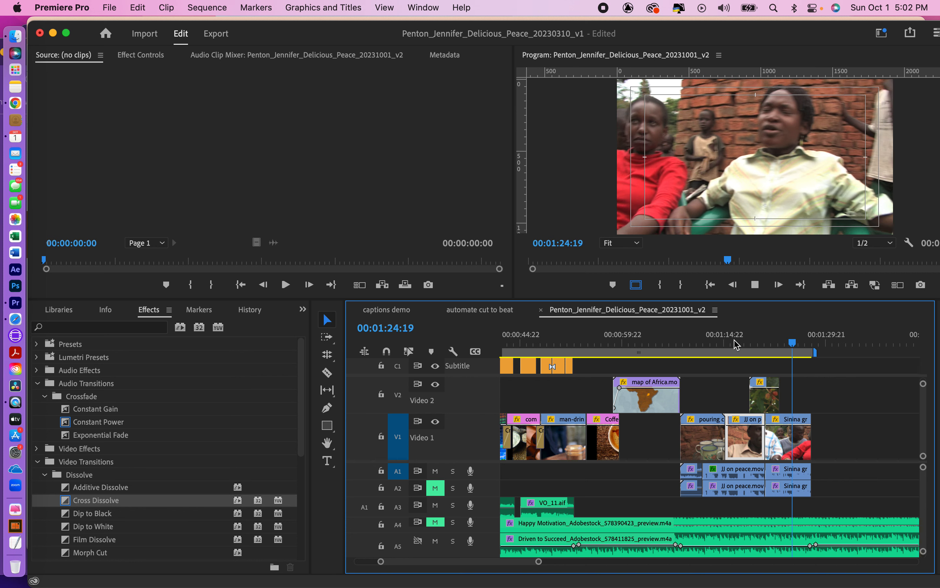
key(space)
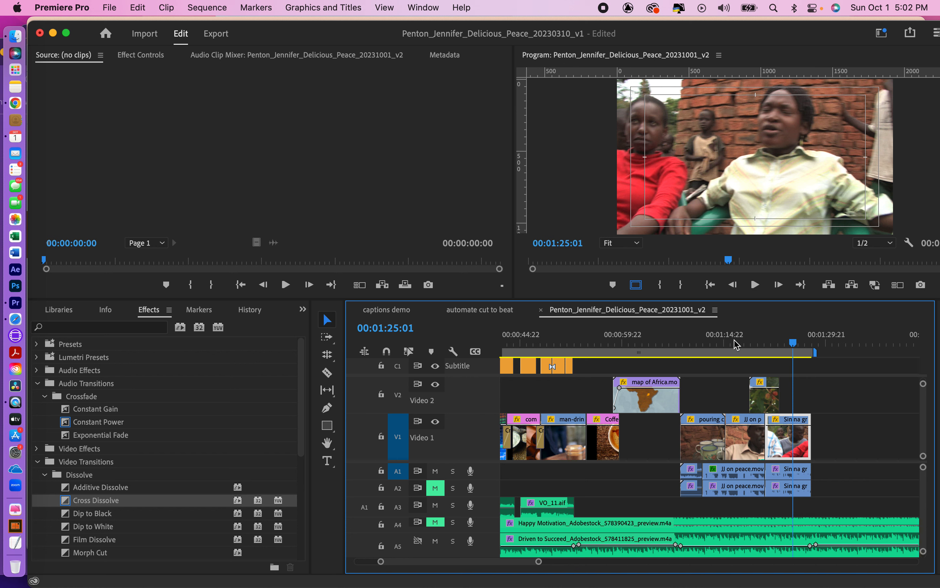
click(538, 562)
drag(538, 562, 500, 564)
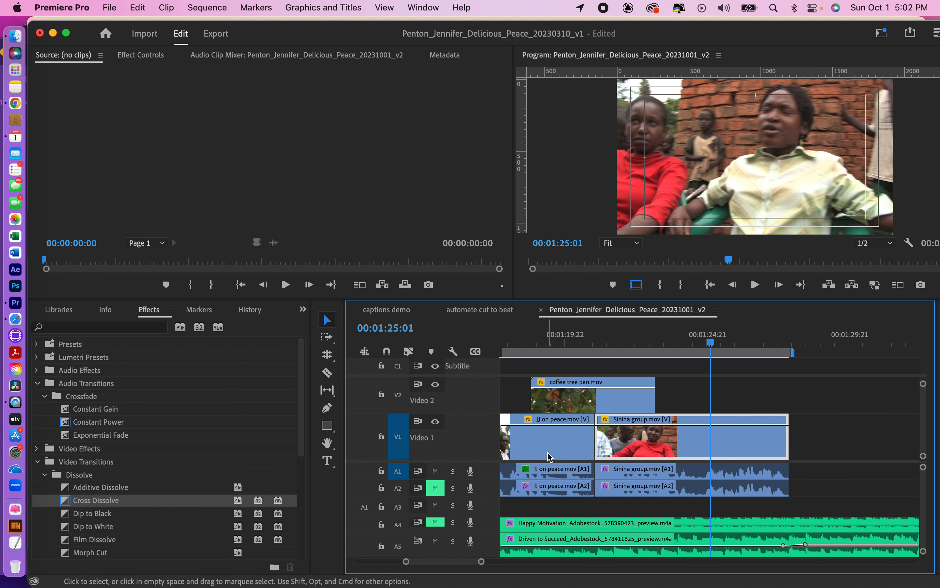
click(513, 342)
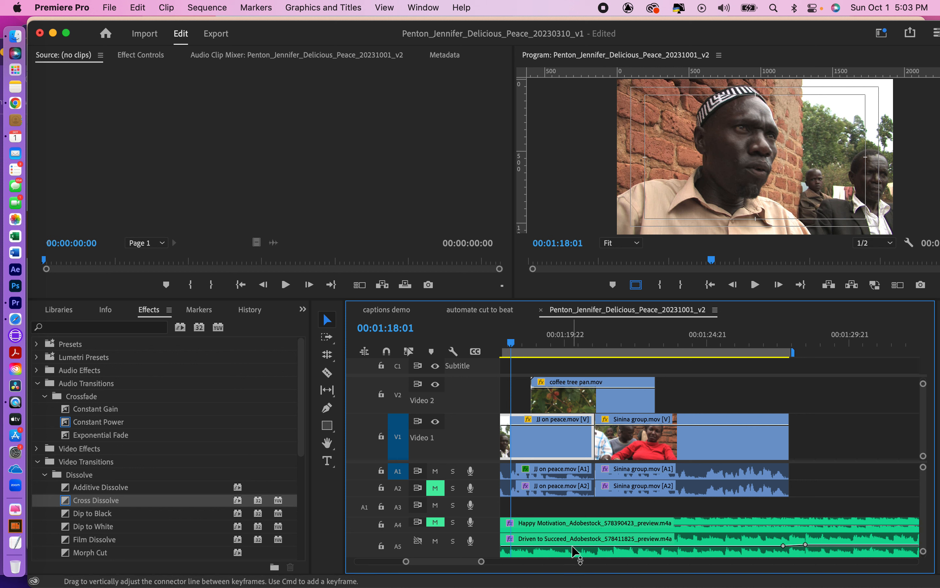
- Unmute audio track A2 and increase the height of tracks A1 and A2 to show larger waveforms
mouse_move(573, 547)
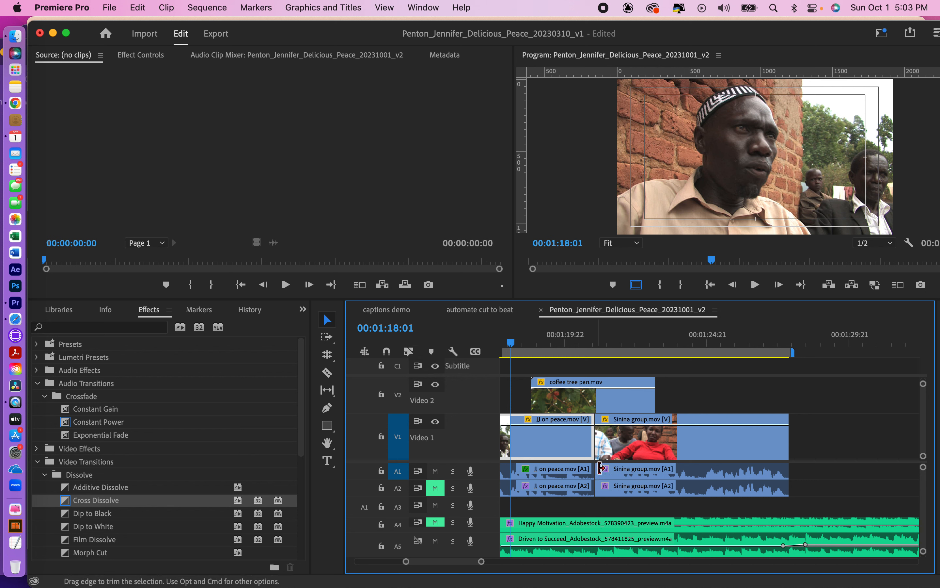
click(435, 490)
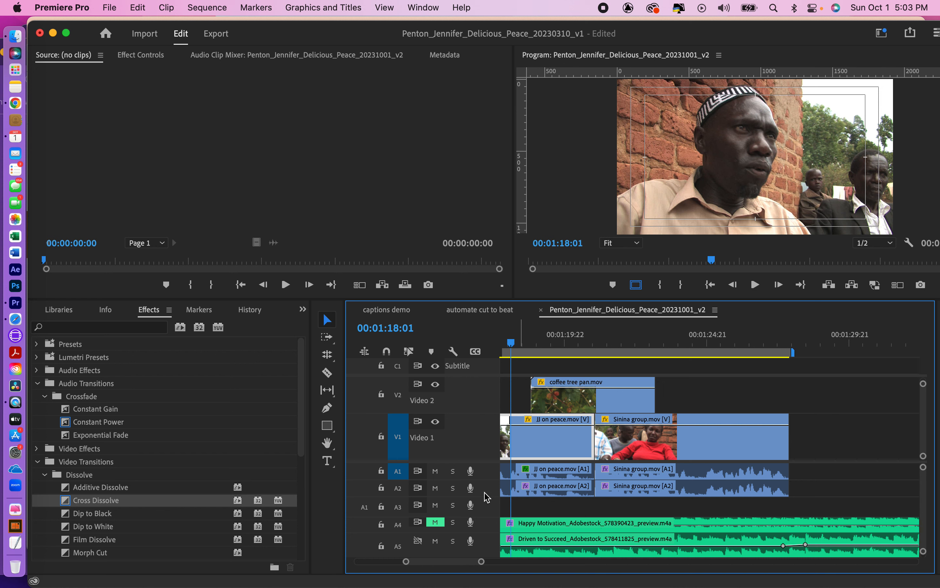
mouse_move(485, 496)
mouse_down()
mouse_move(485, 510)
mouse_move(481, 481)
mouse_move(481, 490)
mouse_up()
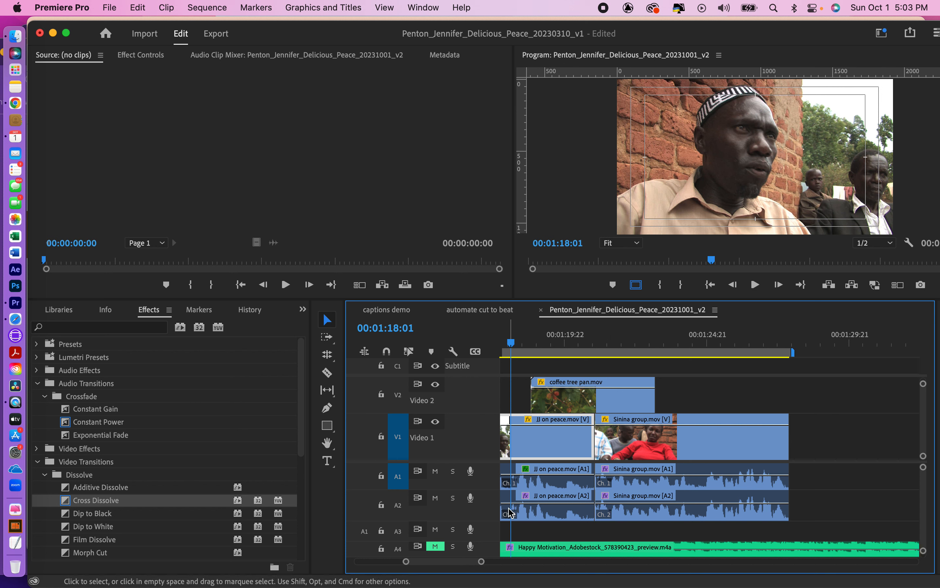
- Try adding a volume keyframe with the Pen tool near the start of the Sinina group clip's audio on A2
click(331, 412)
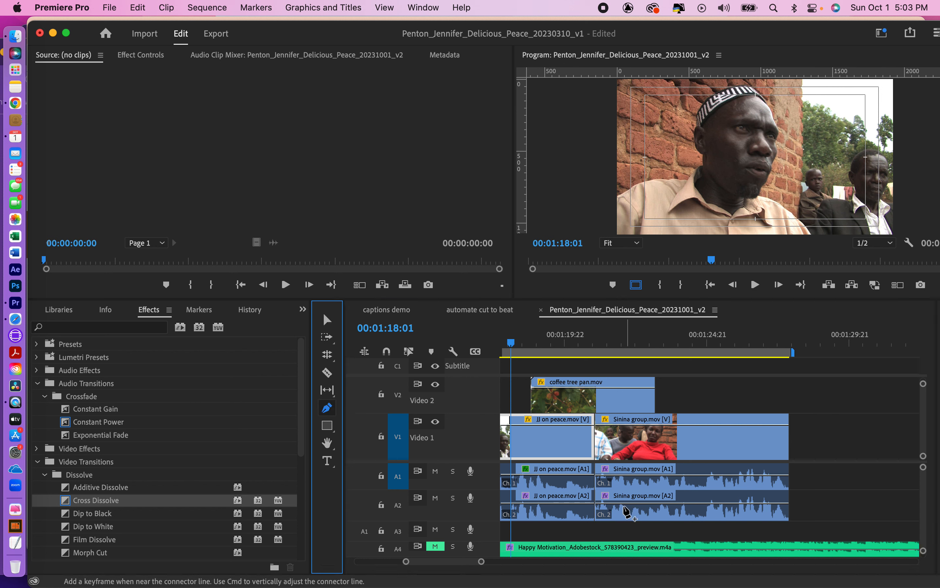
click(610, 504)
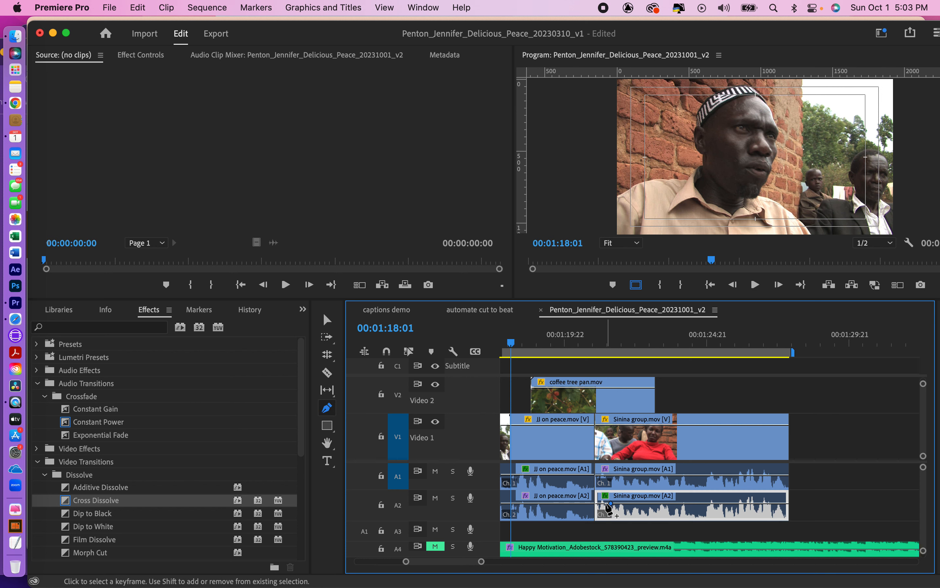
drag(606, 510, 606, 503)
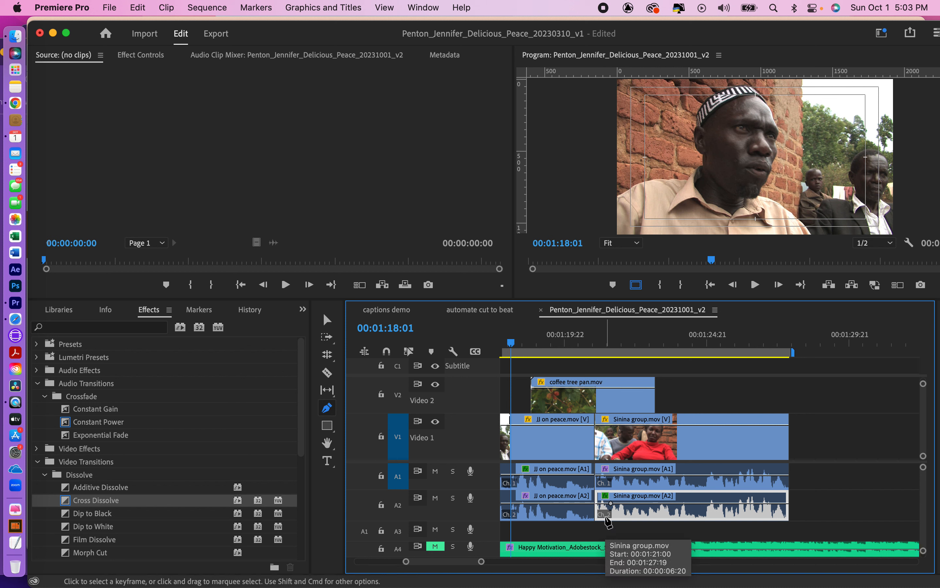
- Play the cut from JJ on peace to the Sinina group clip around 00:01:21:00 twice to check its audio
click(566, 342)
key(space)
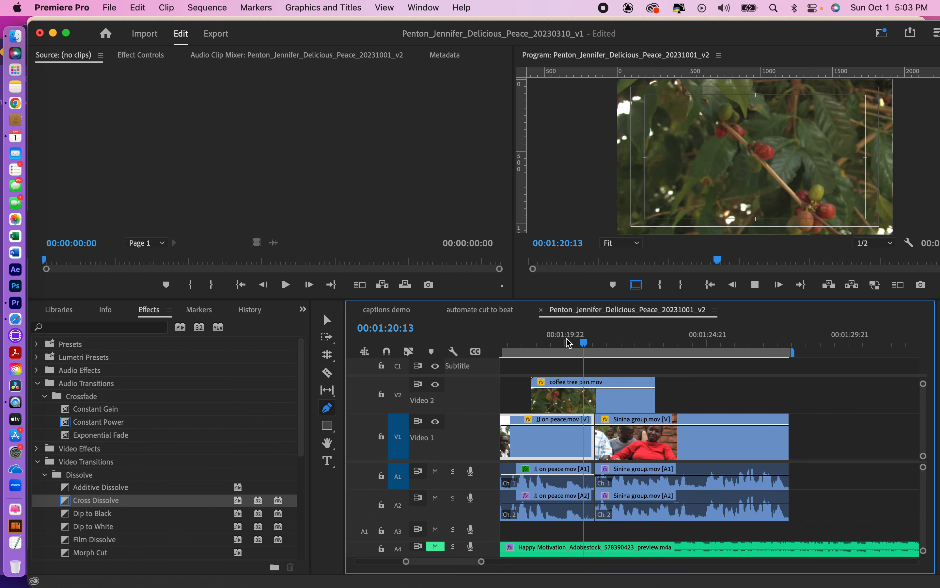
key(space)
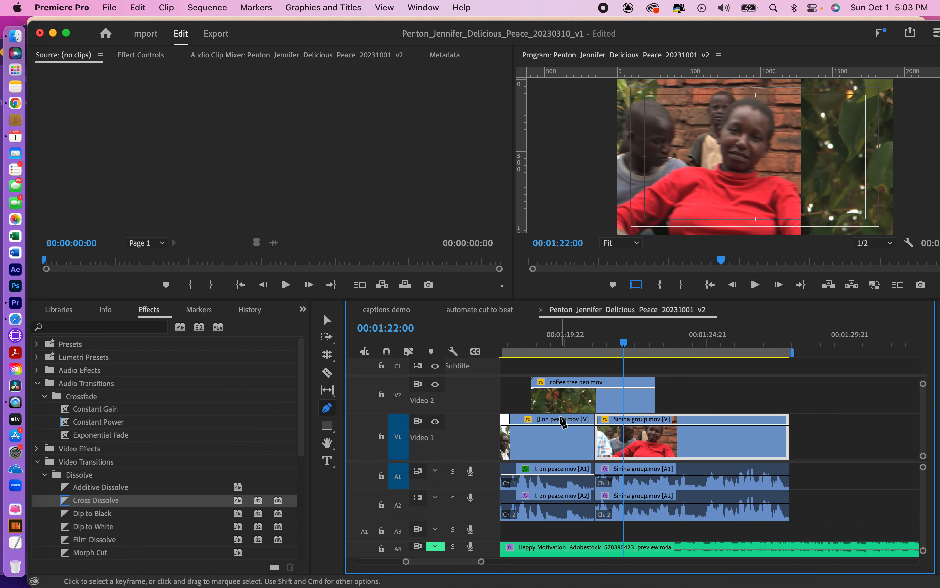
drag(482, 562, 464, 563)
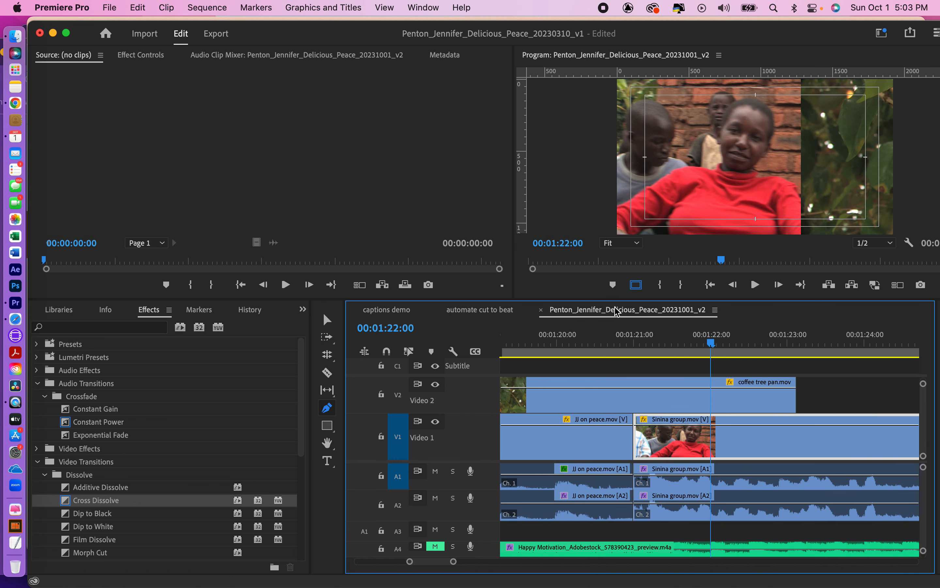
click(613, 343)
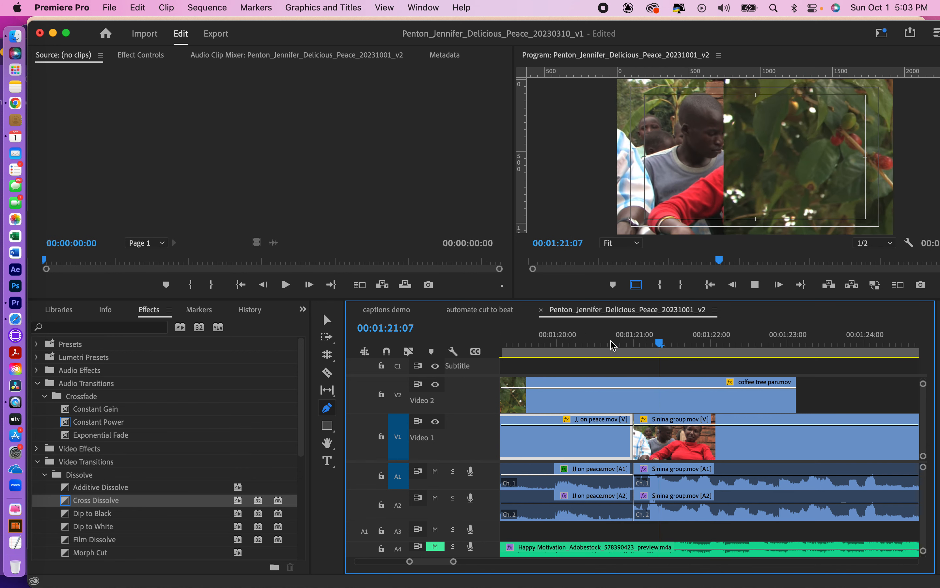
key(space)
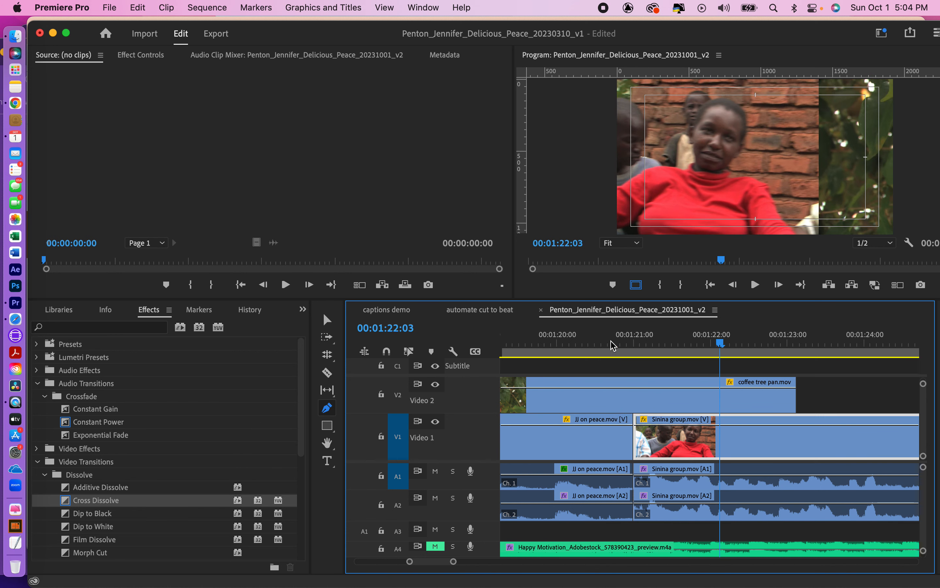
- Trim the start of the Sinina group clip's audio on A1 and A2 to a few frames after 00:01:21:00, and play the cut
click(328, 319)
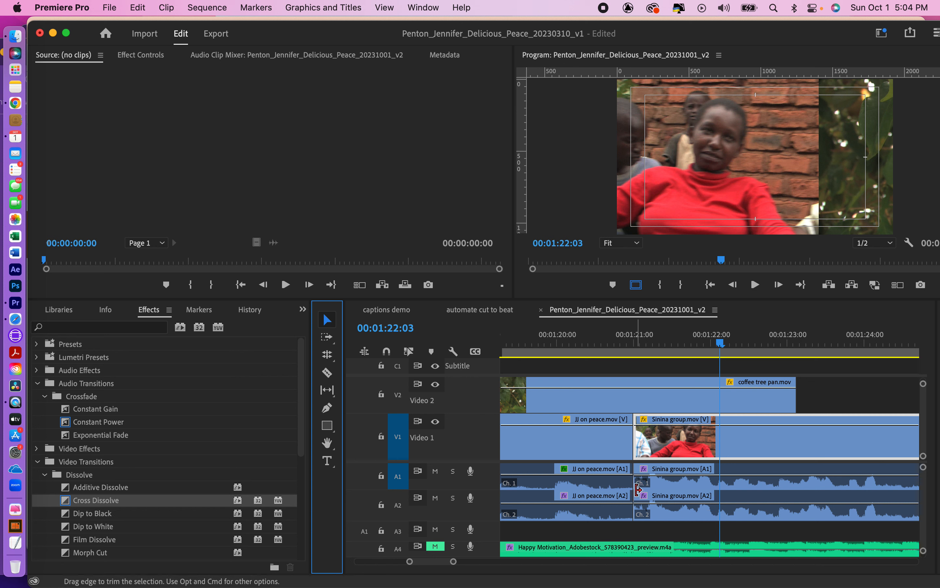
drag(637, 489, 652, 472)
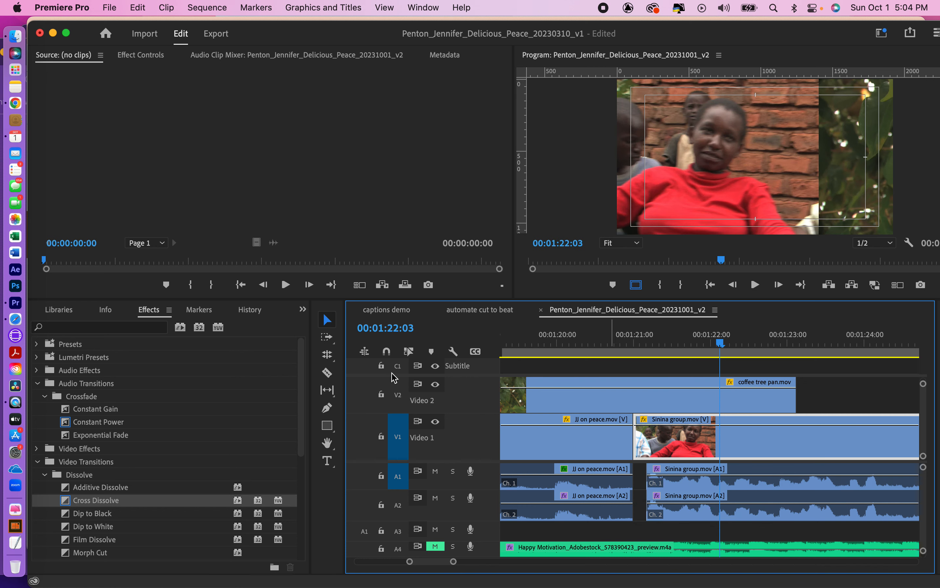
click(533, 339)
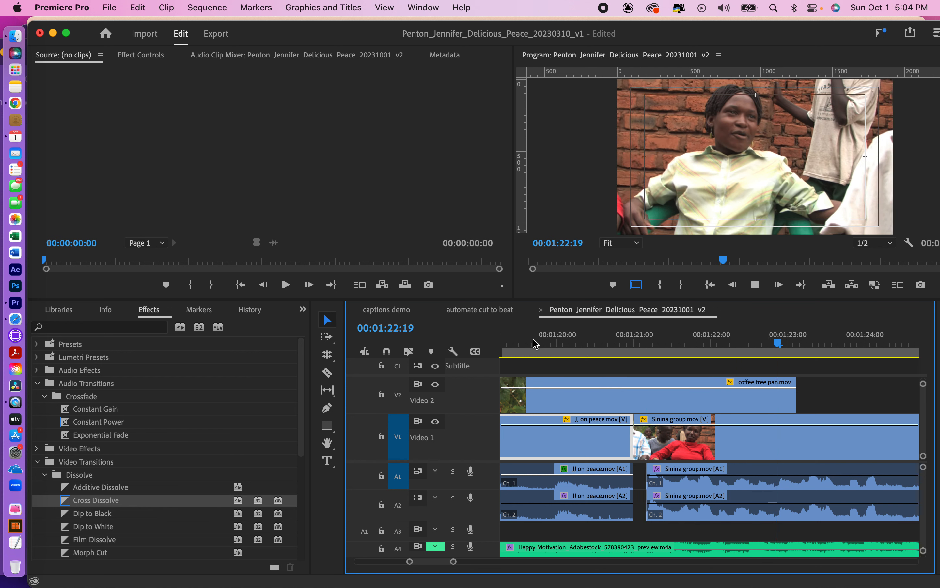
key(space)
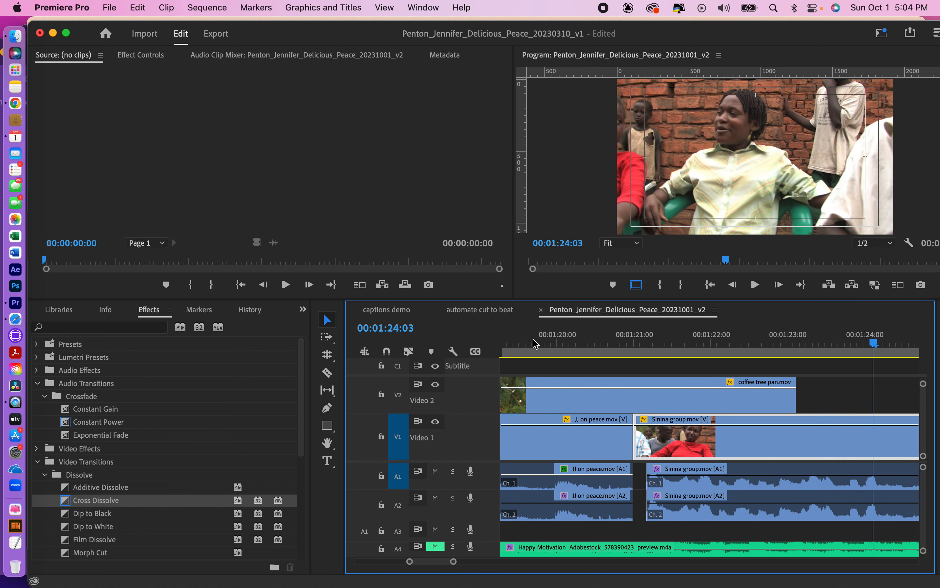